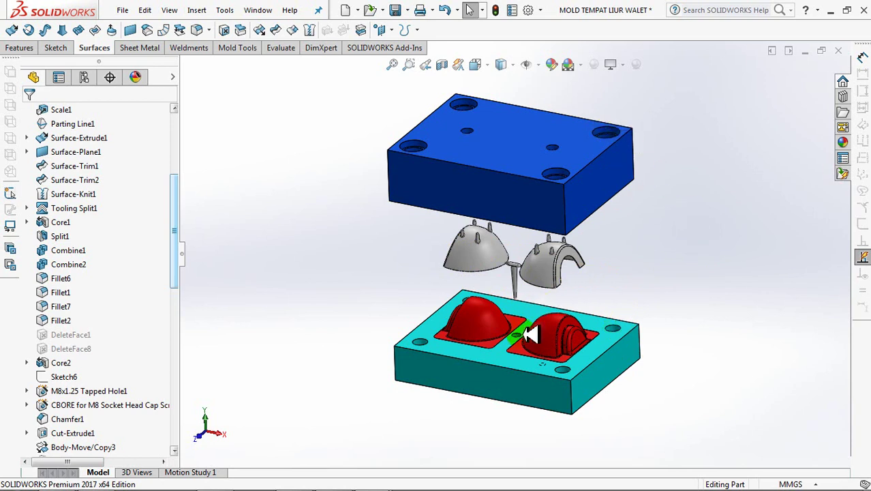
Step: Orbit under the mold and measure the runner length between the two cavity ends
{"action": "middle_click_drag", "start_coordinate": [647, 268], "coordinate": [663, 276]}
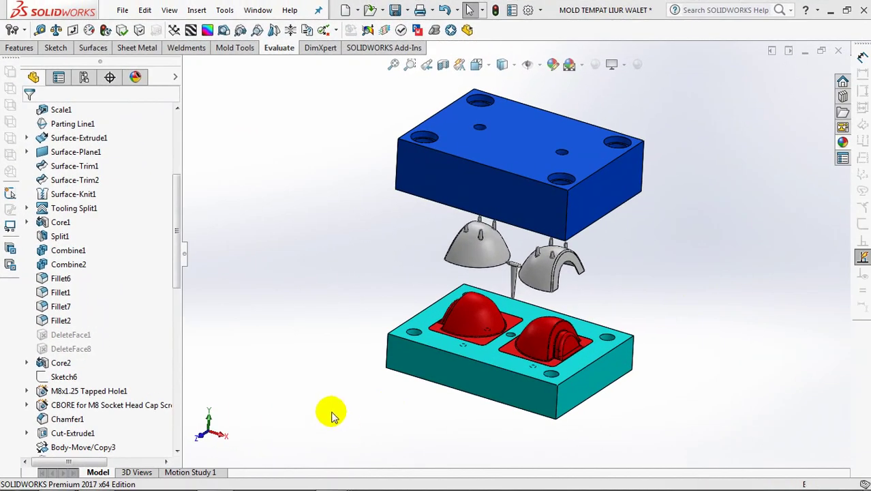
{"action": "middle_click_drag", "start_coordinate": [332, 416], "coordinate": [382, 265]}
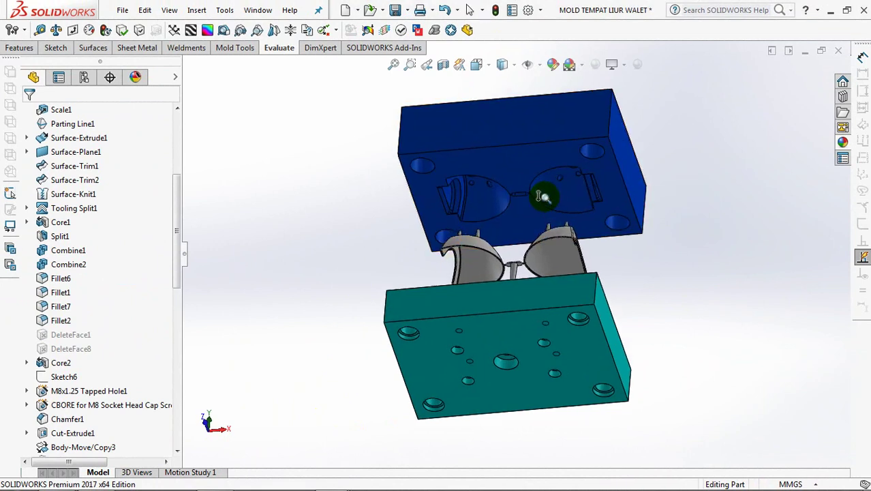
{"action": "scroll", "coordinate": [544, 197], "scroll_direction": "down", "scroll_amount": 5}
{"action": "middle_click_drag", "start_coordinate": [509, 129], "coordinate": [539, 264], "text": "ctrl"}
{"action": "scroll", "coordinate": [535, 206], "scroll_direction": "down", "scroll_amount": 3}
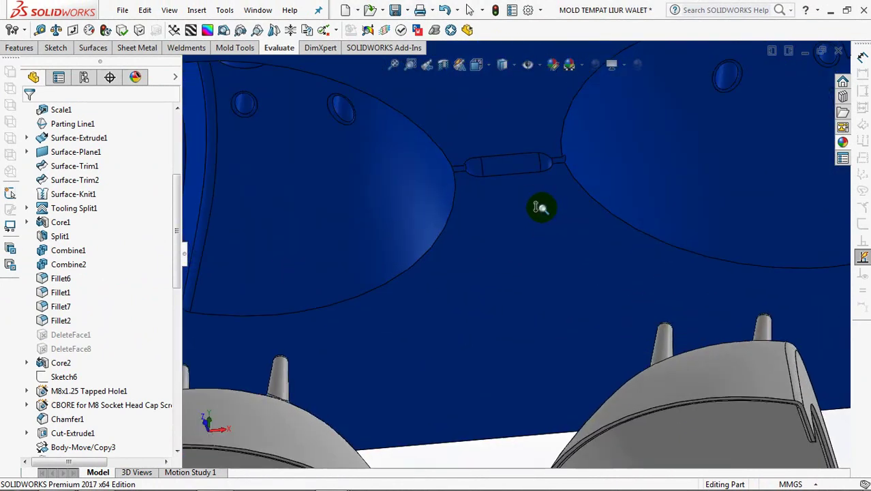
{"action": "left_click", "coordinate": [40, 30]}
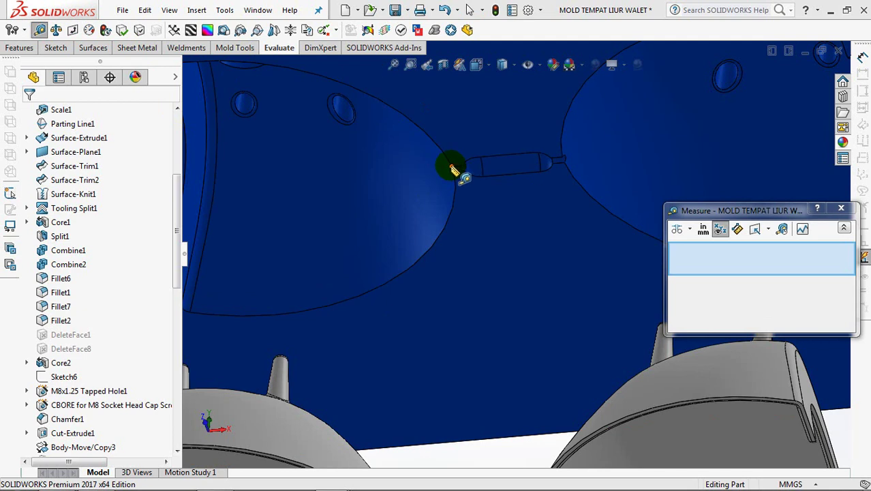
{"action": "left_click", "coordinate": [454, 166]}
{"action": "left_click", "coordinate": [565, 164]}
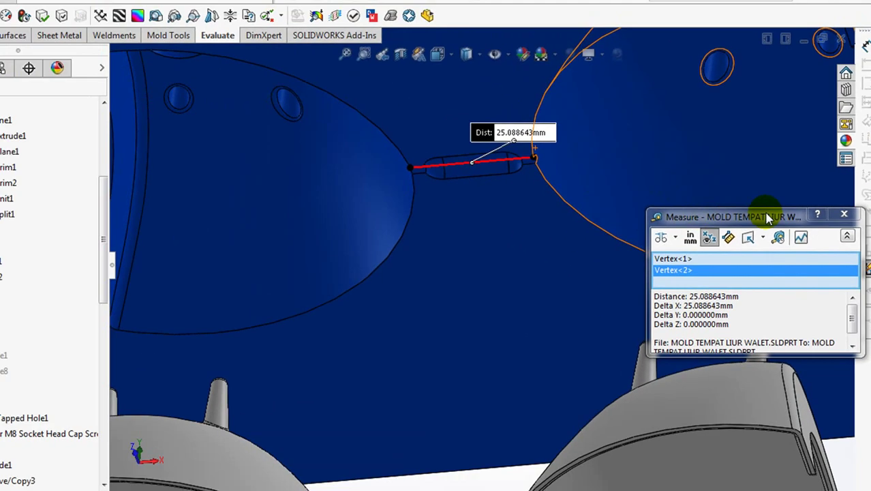
{"action": "left_click", "coordinate": [863, 253]}
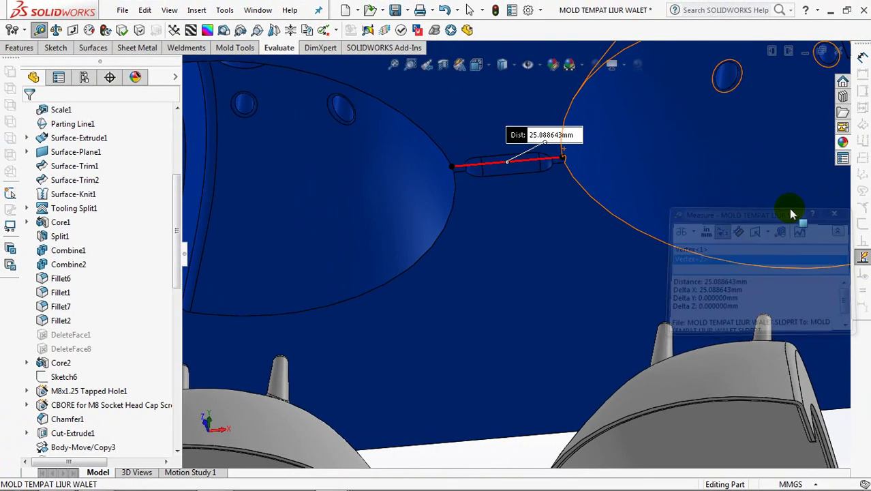
Step: Return to a top view, show the Fillet2 body and hide the Chamfer1 and CBORE bodies
{"action": "scroll", "coordinate": [639, 247], "scroll_direction": "up", "scroll_amount": 5}
{"action": "scroll", "coordinate": [560, 263], "scroll_direction": "up", "scroll_amount": 3}
{"action": "middle_click_drag", "start_coordinate": [561, 263], "coordinate": [562, 309]}
{"action": "scroll", "coordinate": [535, 352], "scroll_direction": "down", "scroll_amount": 5}
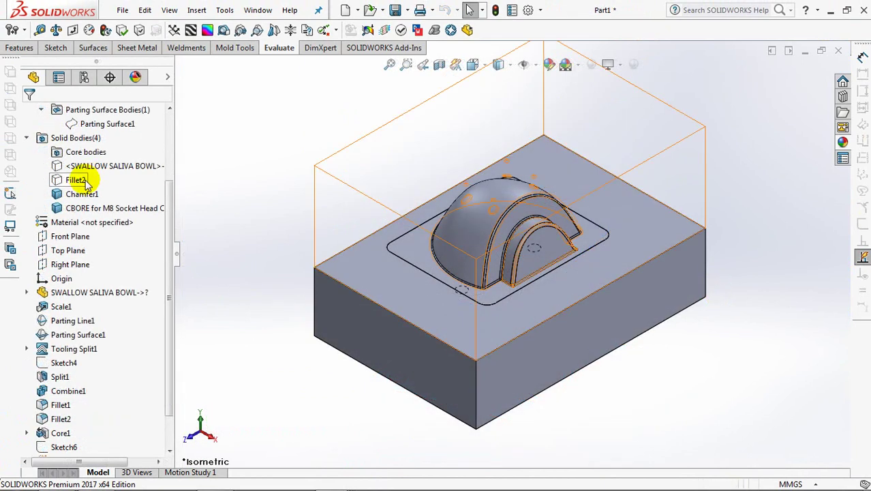
{"action": "left_click", "coordinate": [74, 180]}
{"action": "left_click", "coordinate": [102, 154]}
{"action": "left_click", "coordinate": [82, 194]}
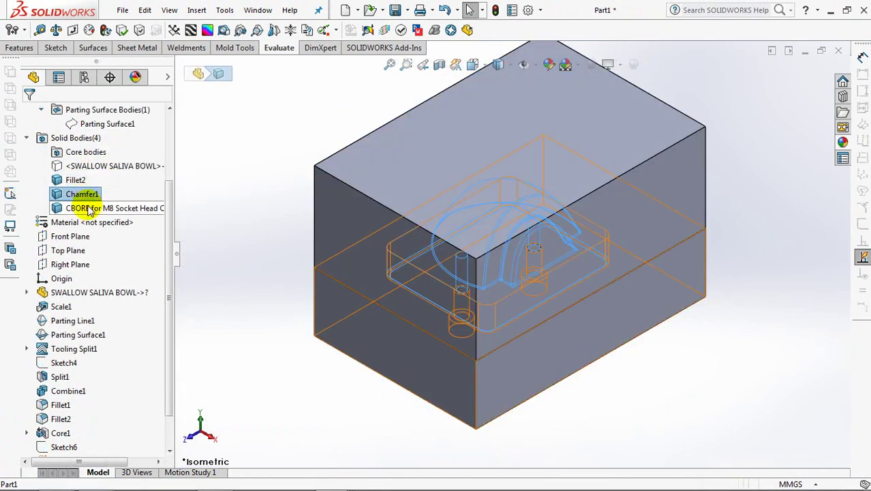
{"action": "left_click", "coordinate": [75, 208], "text": "ctrl"}
{"action": "left_click", "coordinate": [97, 186]}
Step: Measure the circular pocket edge to the Right Plane: 50.375247 mm
{"action": "middle_click_drag", "start_coordinate": [291, 324], "coordinate": [318, 208]}
{"action": "middle_click_drag", "start_coordinate": [287, 258], "coordinate": [280, 206]}
{"action": "left_click", "coordinate": [39, 29]}
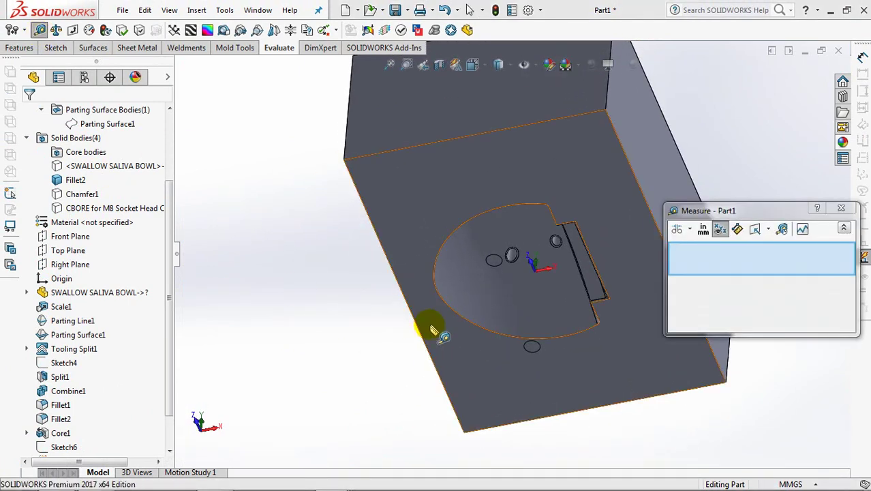
{"action": "left_click", "coordinate": [436, 290]}
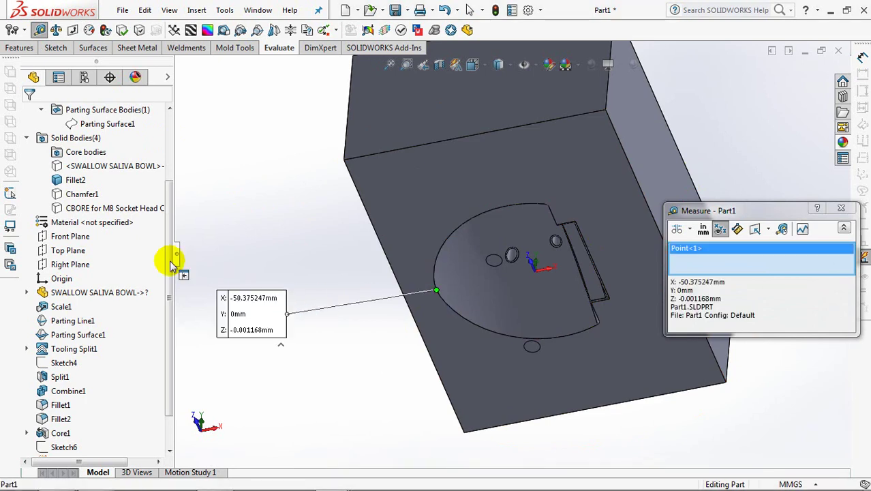
{"action": "left_click", "coordinate": [69, 266]}
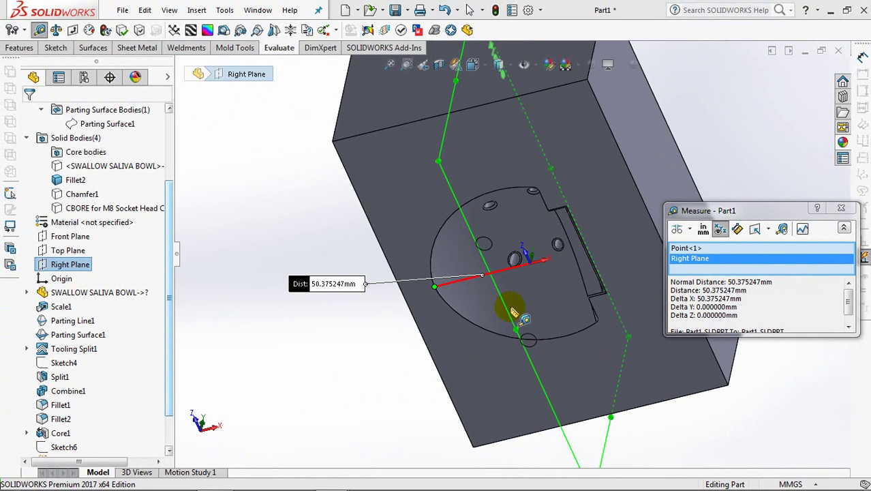
{"action": "left_click", "coordinate": [841, 208]}
{"action": "middle_click_drag", "start_coordinate": [725, 130], "coordinate": [707, 286]}
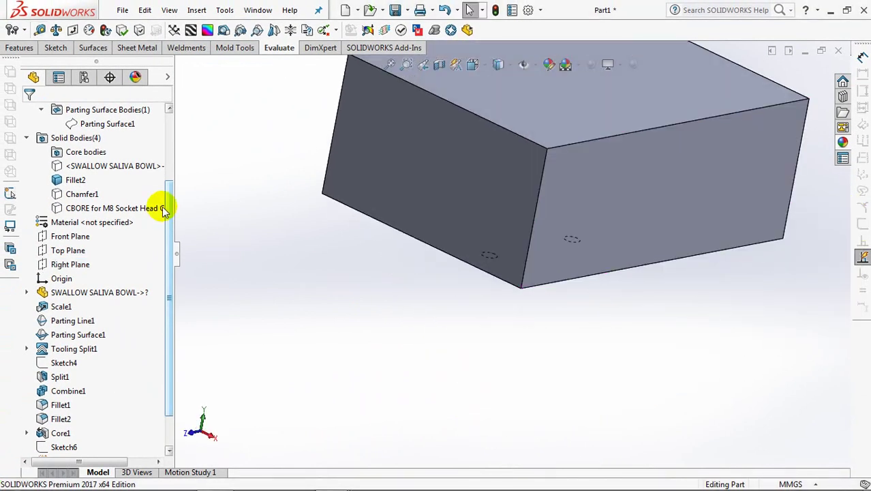
Step: Select the SWALLOW SALIVA BOWL and CBORE bodies, clear the selection and snap to isometric
{"action": "left_click", "coordinate": [102, 166]}
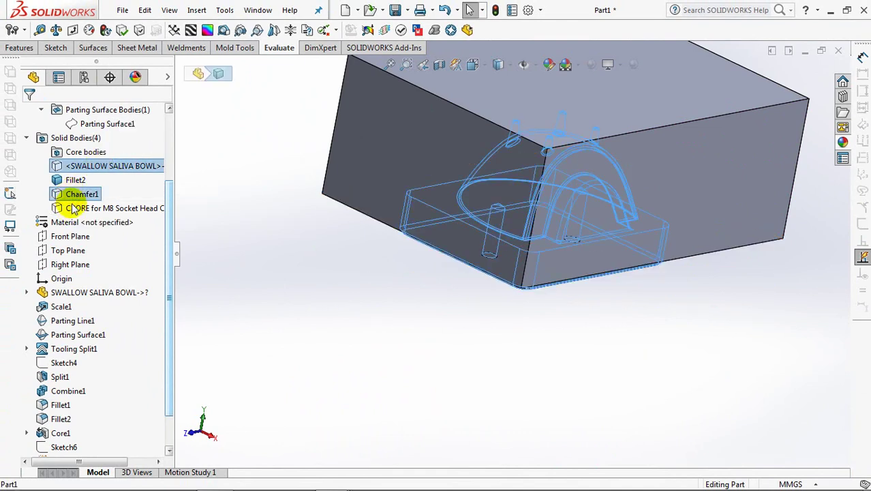
{"action": "left_click", "coordinate": [72, 208], "text": "ctrl"}
{"action": "left_click", "coordinate": [253, 214]}
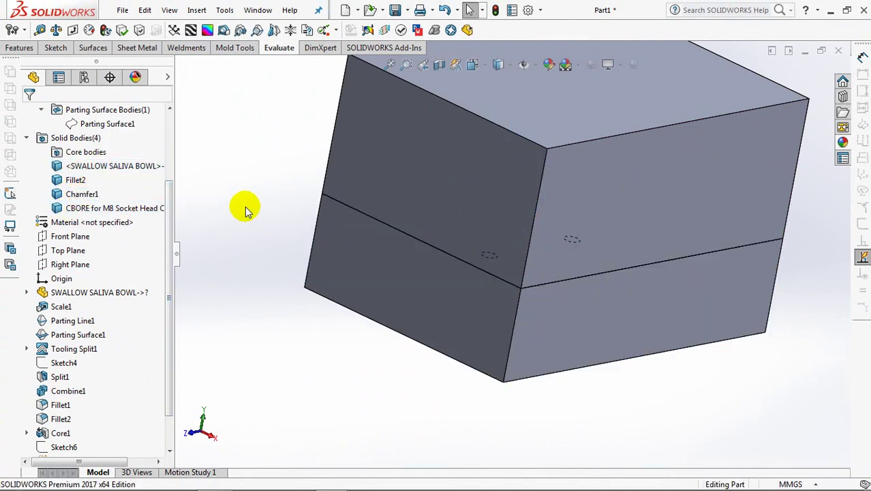
{"action": "key", "text": "ctrl+7"}
{"action": "left_click", "coordinate": [19, 48]}
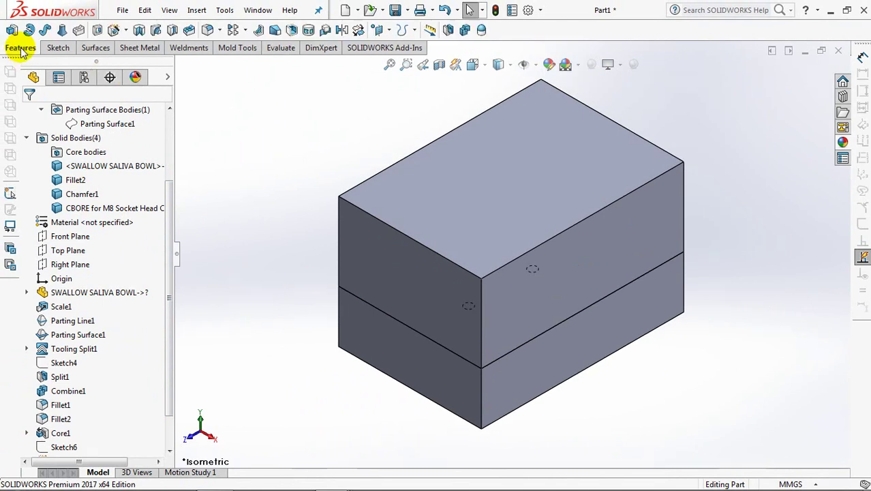
Step: Move the bowl, Fillet2, Chamfer1 and CBORE bodies by X = 25/2+50 (62.5 mm) without copying
{"action": "left_click", "coordinate": [358, 30]}
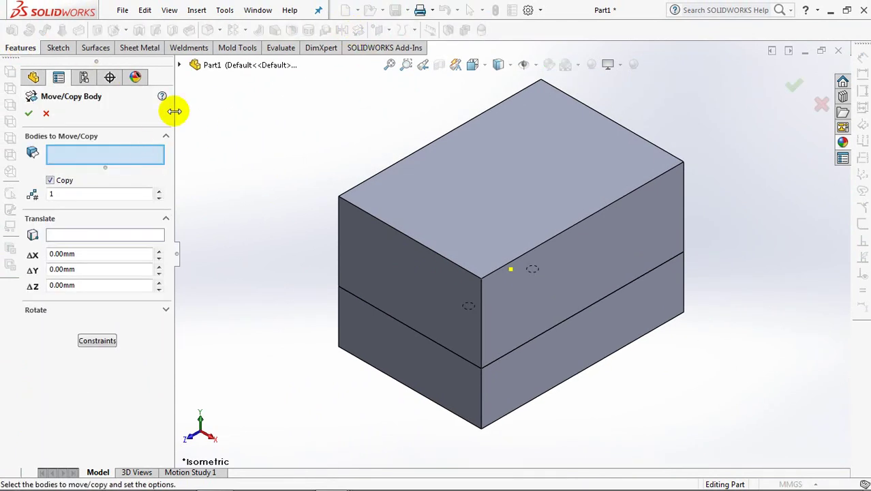
{"action": "left_click", "coordinate": [176, 65]}
{"action": "left_click", "coordinate": [204, 135]}
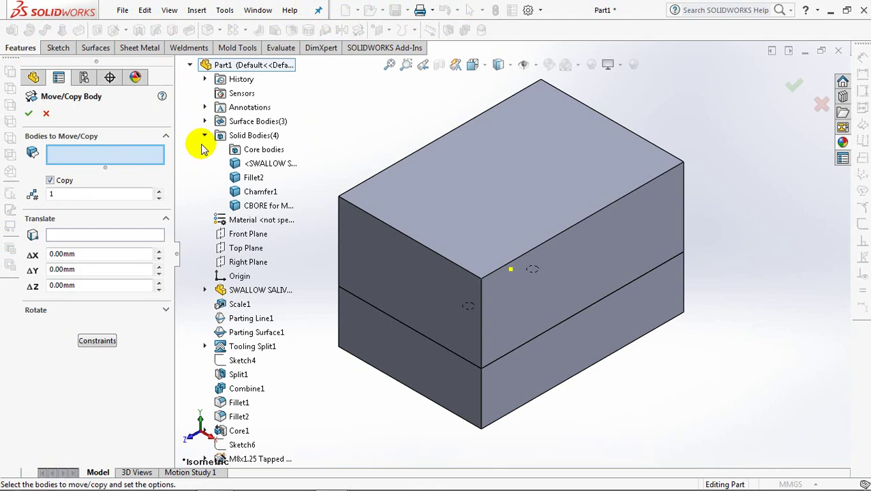
{"action": "left_click", "coordinate": [235, 165]}
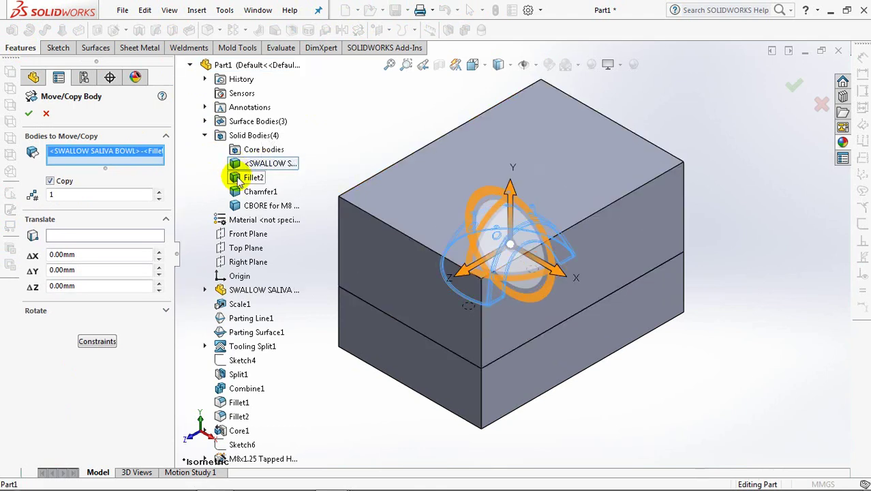
{"action": "left_click", "coordinate": [239, 180]}
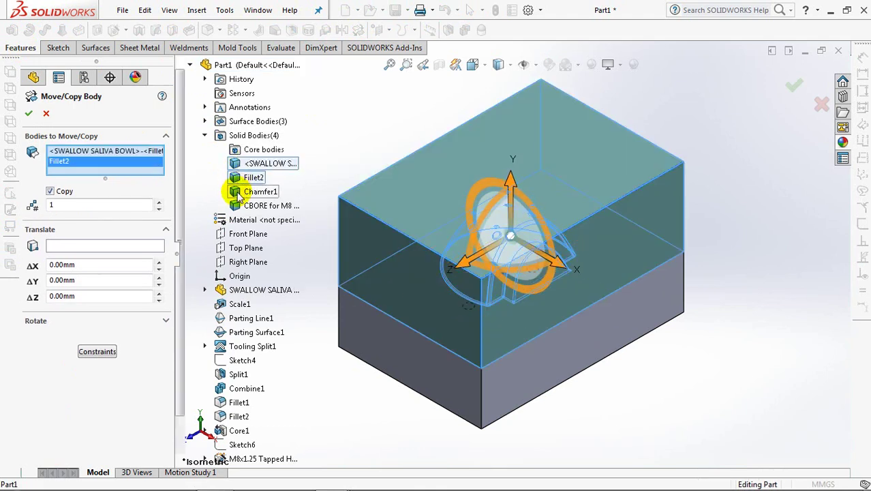
{"action": "left_click", "coordinate": [240, 193]}
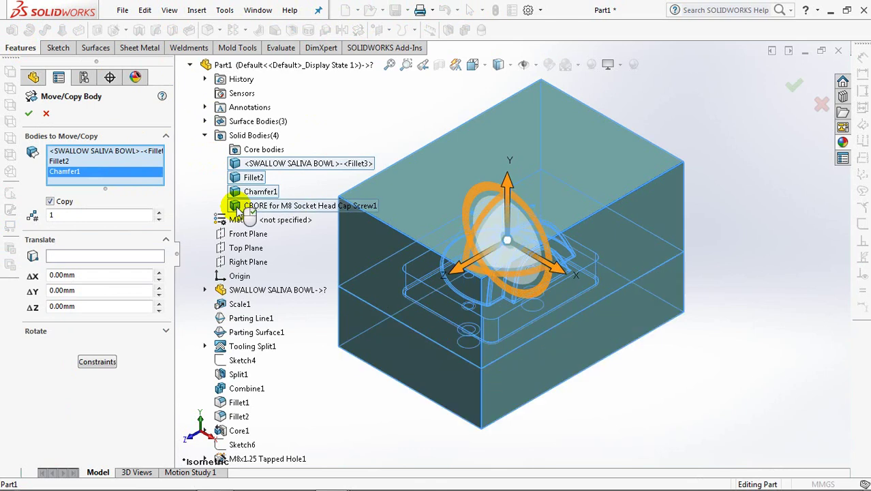
{"action": "left_click", "coordinate": [235, 206]}
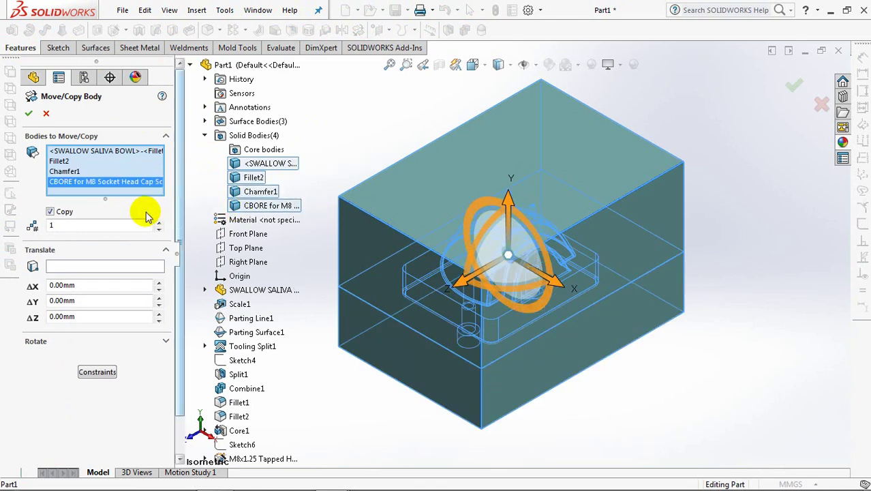
{"action": "left_click", "coordinate": [51, 212]}
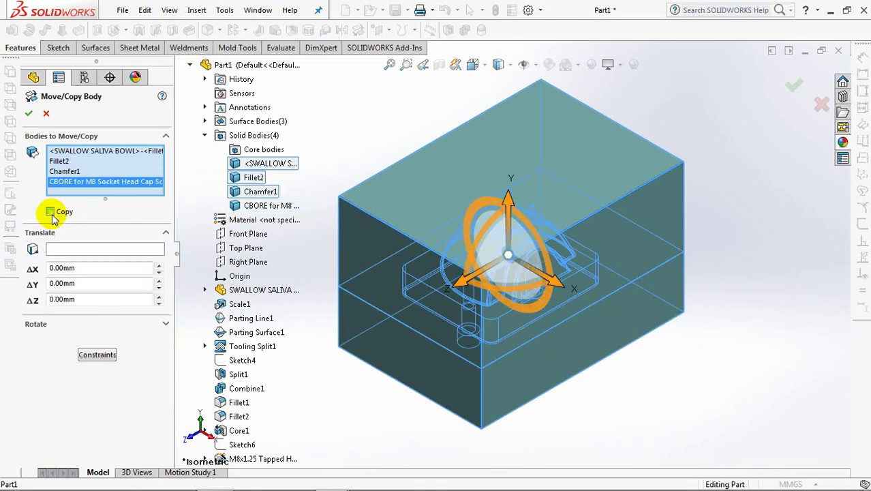
{"action": "left_click", "coordinate": [50, 269]}
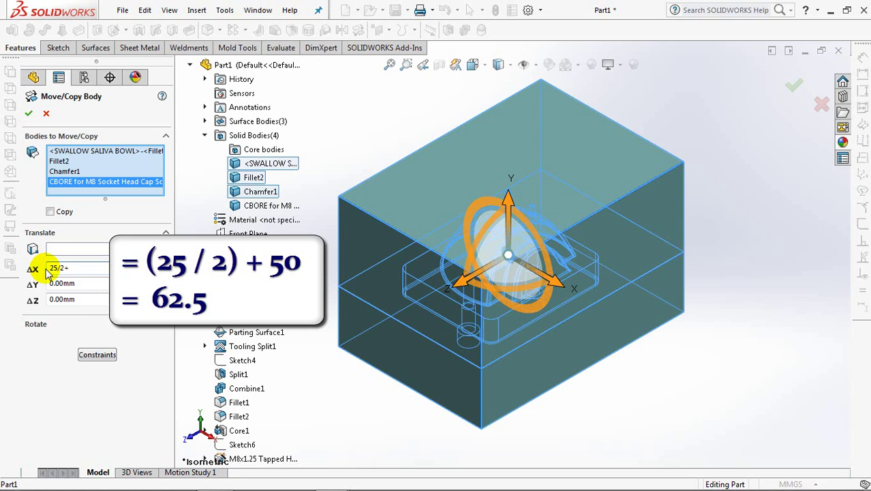
{"action": "type", "text": "25/2+"}
{"action": "type", "text": "50"}
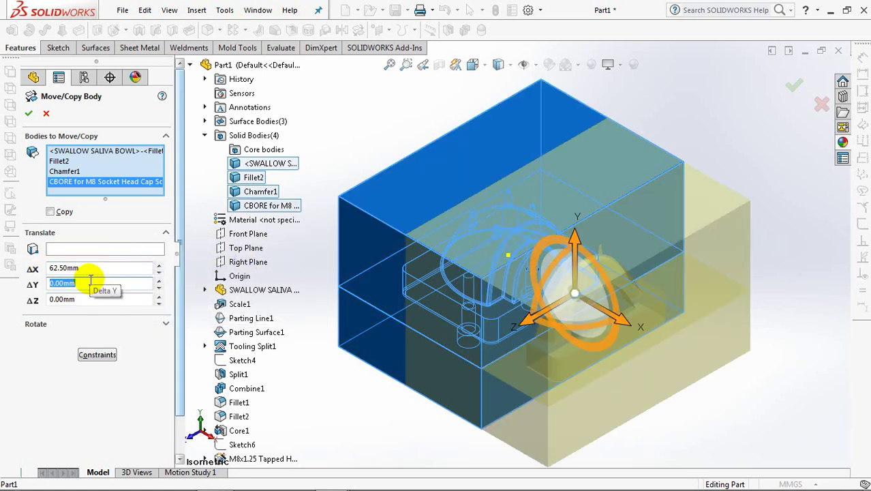
{"action": "left_click", "coordinate": [26, 111]}
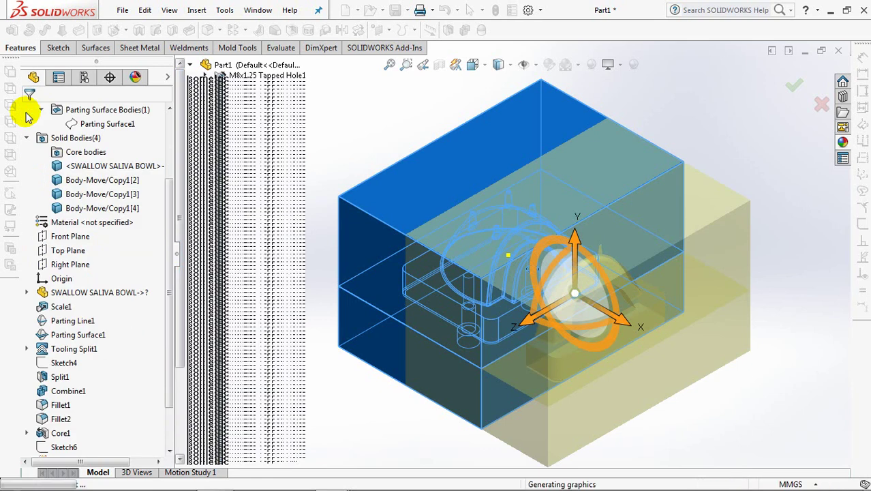
Step: Switch to wireframe and back to shaded with edges, then select the Right Plane
{"action": "left_click", "coordinate": [498, 65]}
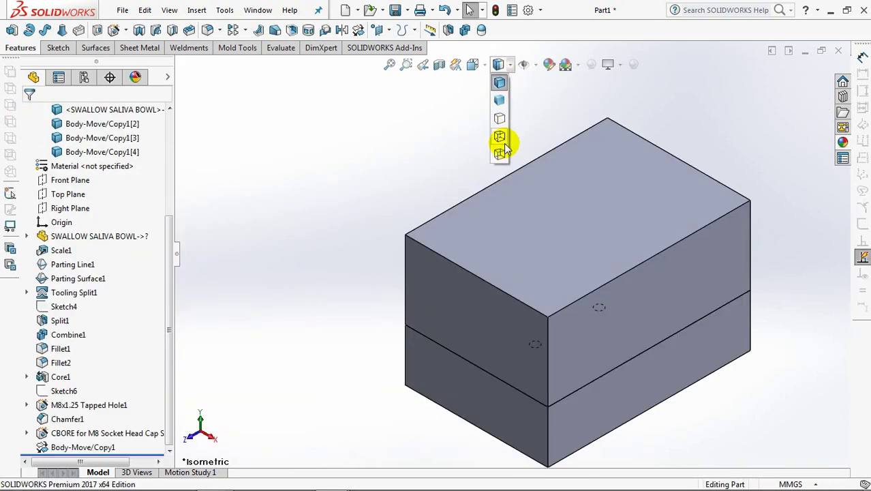
{"action": "left_click", "coordinate": [500, 152]}
{"action": "left_click", "coordinate": [500, 64]}
{"action": "left_click", "coordinate": [500, 86]}
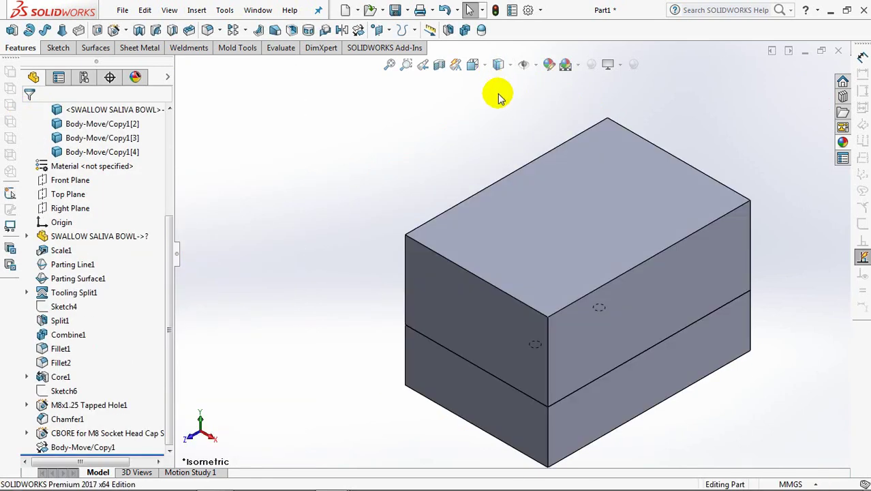
{"action": "left_click", "coordinate": [68, 208]}
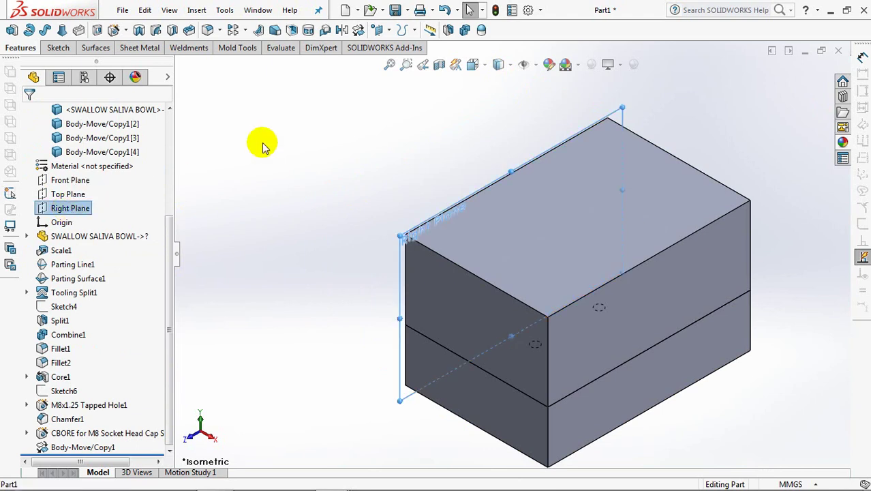
Step: Mirror the SWALLOW SALIVA BOWL body and Body-Move/Copy1[2], [3], [4] across the Right Plane
{"action": "left_click", "coordinate": [342, 29]}
{"action": "left_click", "coordinate": [86, 245]}
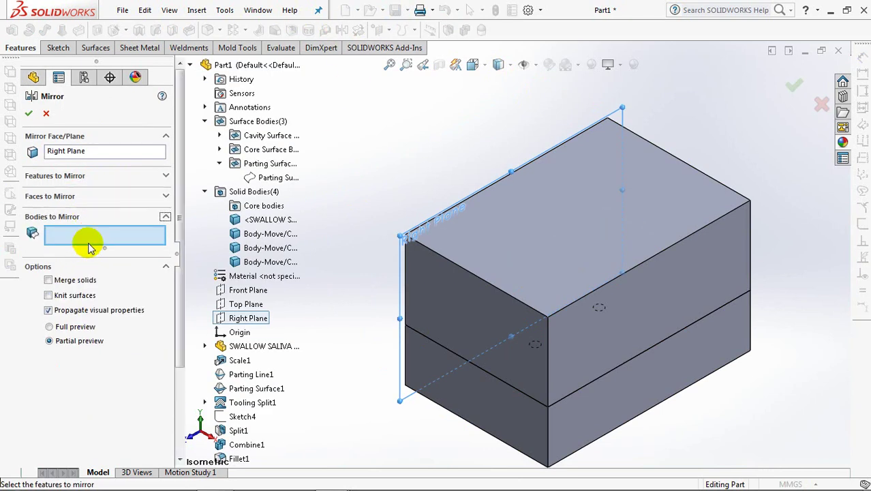
{"action": "left_click", "coordinate": [256, 219]}
{"action": "left_click", "coordinate": [253, 234]}
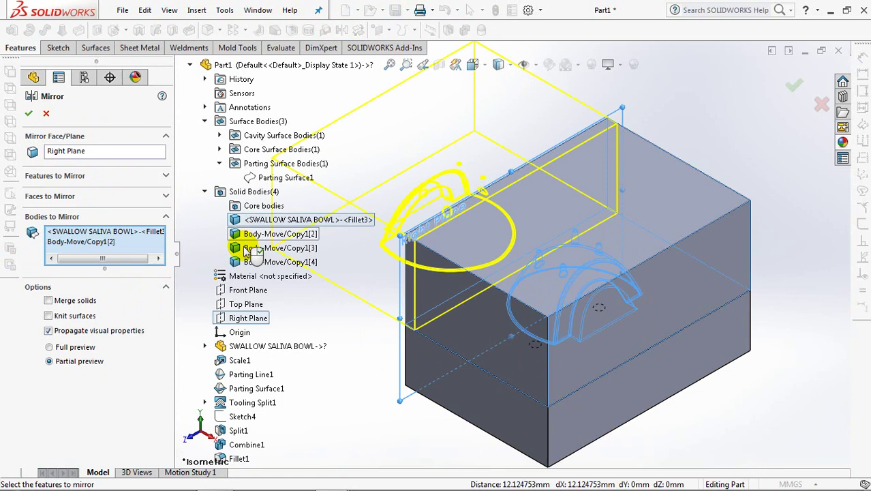
{"action": "left_click", "coordinate": [251, 249]}
{"action": "left_click", "coordinate": [276, 263]}
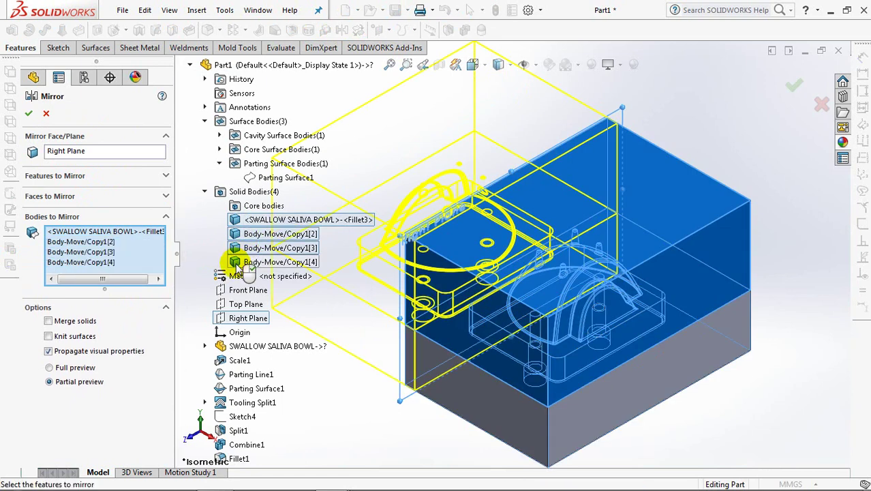
{"action": "scroll", "coordinate": [488, 232], "scroll_direction": "down", "scroll_amount": 3}
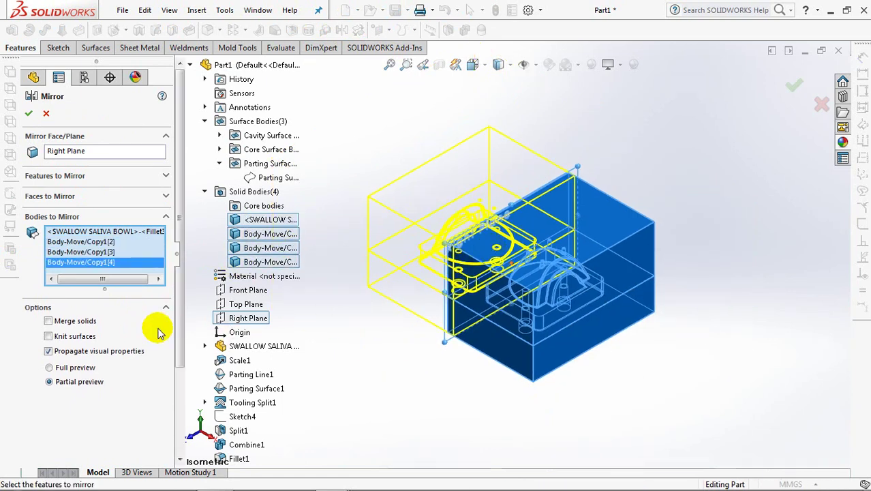
{"action": "left_click", "coordinate": [29, 116]}
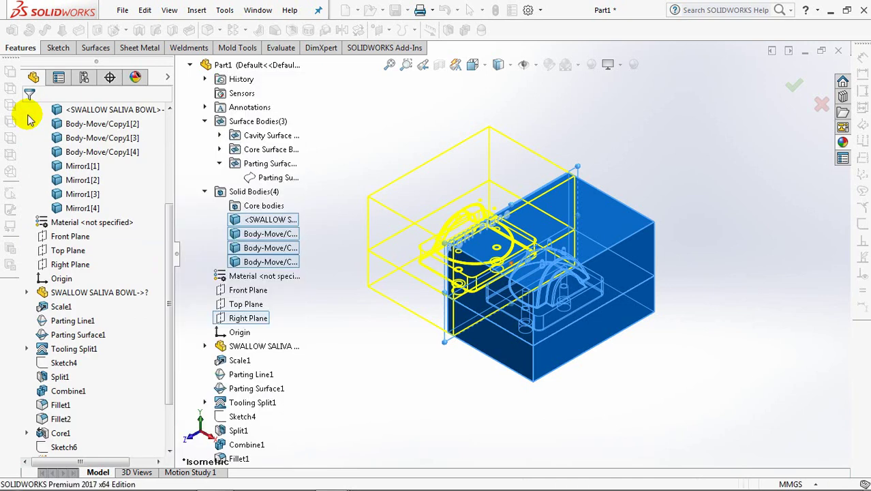
Step: Inspect both cavities in wireframe from Top and isometric views, then return to shaded with edges
{"action": "left_click", "coordinate": [498, 64]}
{"action": "left_click", "coordinate": [500, 140]}
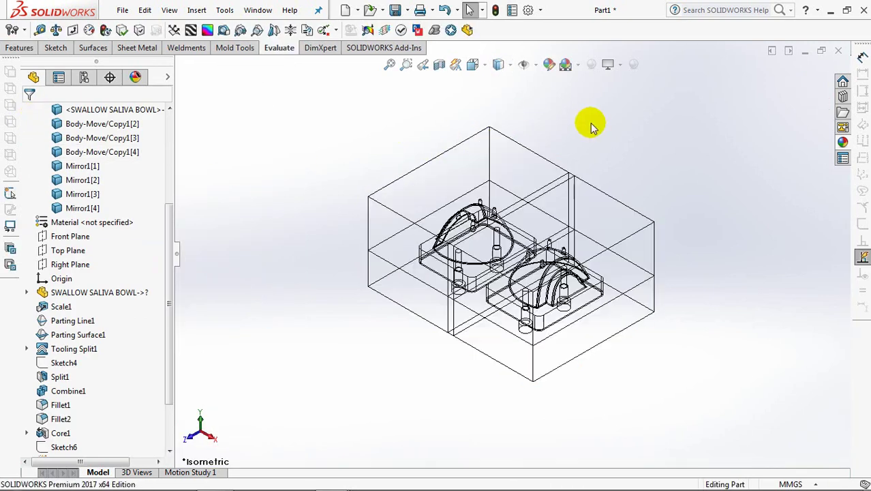
{"action": "key", "text": "ctrl+5"}
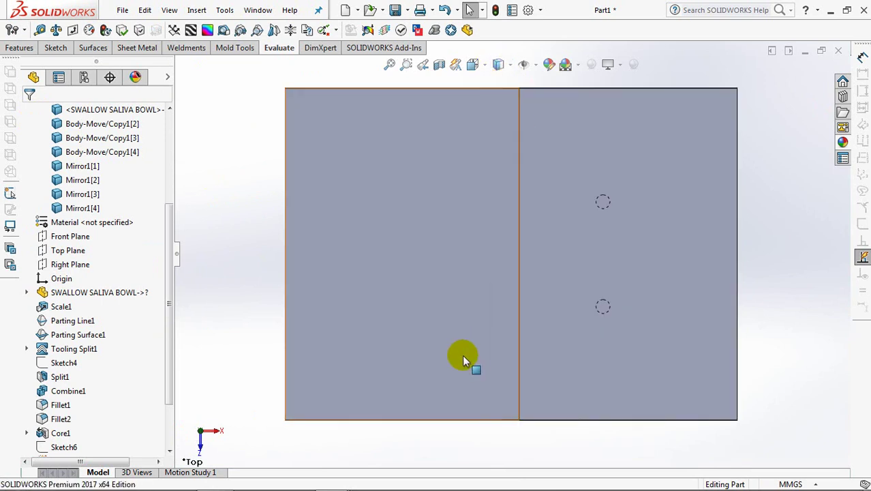
{"action": "mouse_move", "coordinate": [463, 355]}
{"action": "middle_mouse_down"}
{"action": "mouse_move", "coordinate": [477, 234]}
{"action": "mouse_move", "coordinate": [455, 232]}
{"action": "middle_mouse_up"}
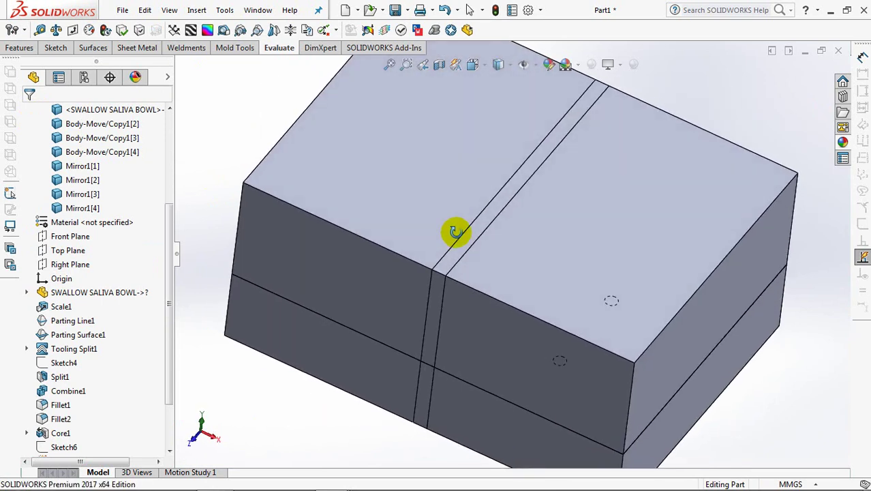
{"action": "key", "text": "ctrl+7"}
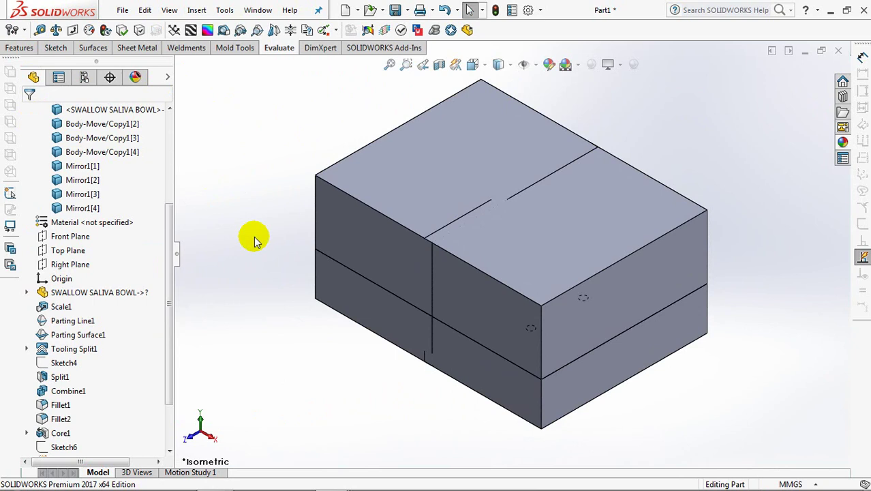
{"action": "left_click", "coordinate": [499, 64]}
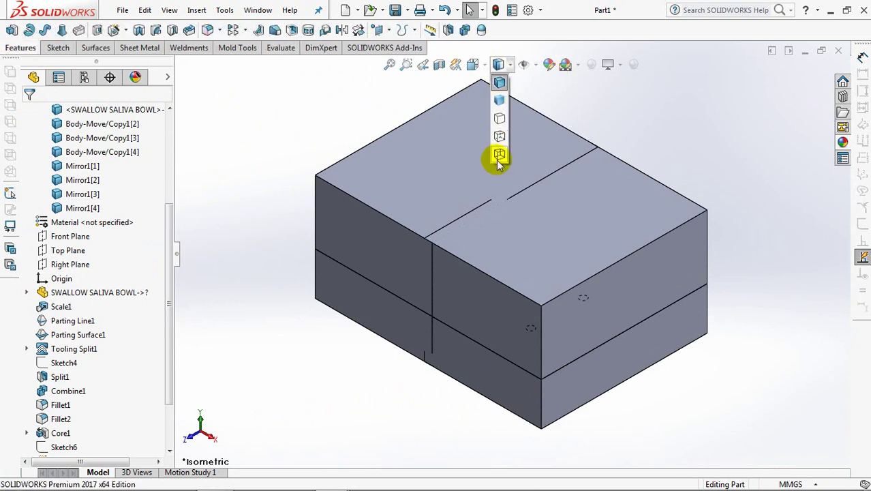
{"action": "left_click", "coordinate": [499, 156]}
{"action": "key", "text": "ctrl+5"}
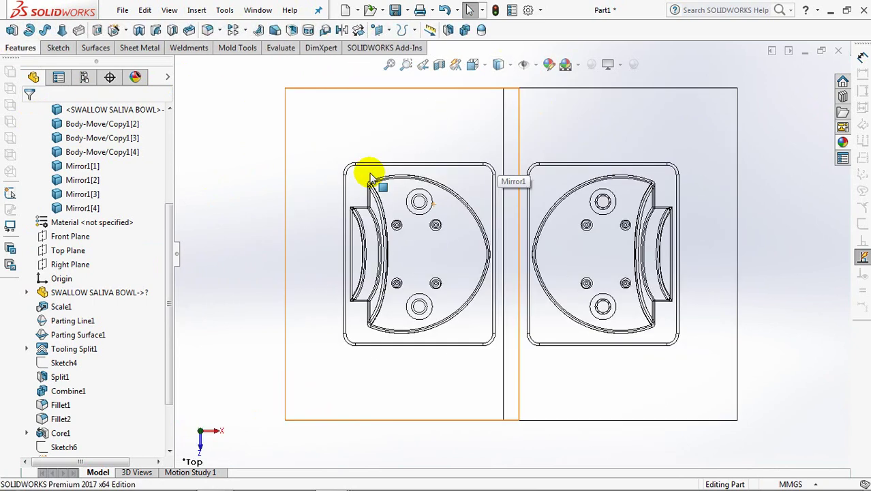
{"action": "key", "text": "ctrl+7"}
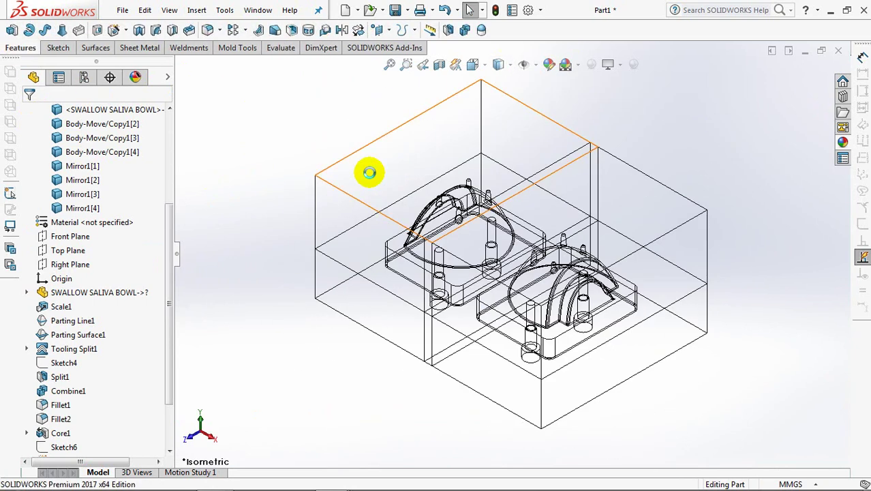
{"action": "left_click", "coordinate": [499, 64]}
{"action": "left_click", "coordinate": [500, 84]}
Step: Add-combine Mirror1[2] with Body-Move/Copy1[2] into one upper block
{"action": "left_click", "coordinate": [466, 31]}
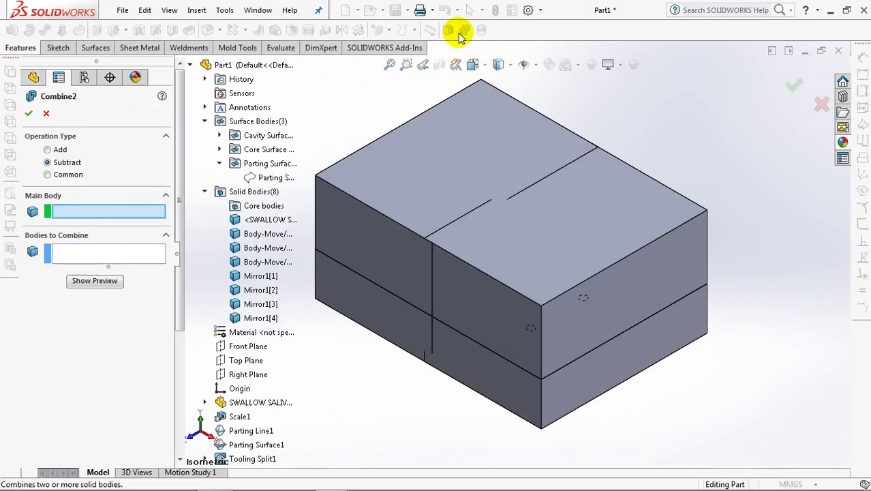
{"action": "left_click", "coordinate": [47, 150]}
{"action": "left_click", "coordinate": [487, 276]}
{"action": "left_click", "coordinate": [397, 292]}
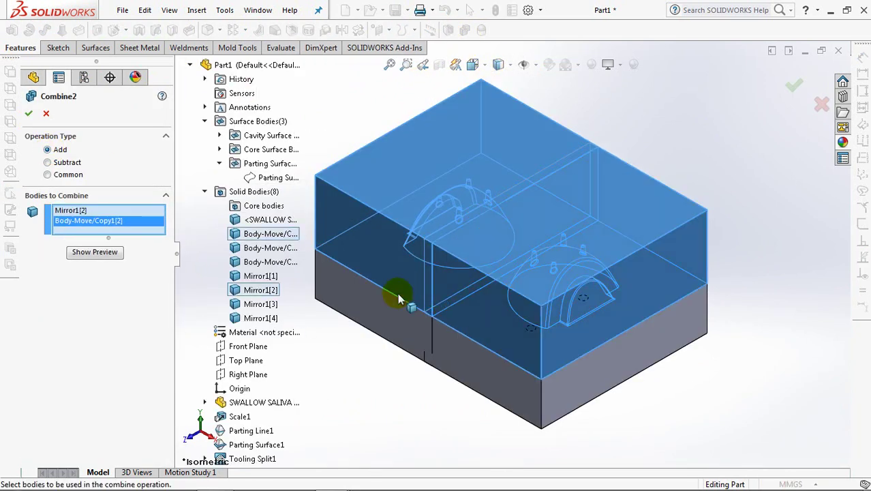
{"action": "left_click", "coordinate": [29, 114]}
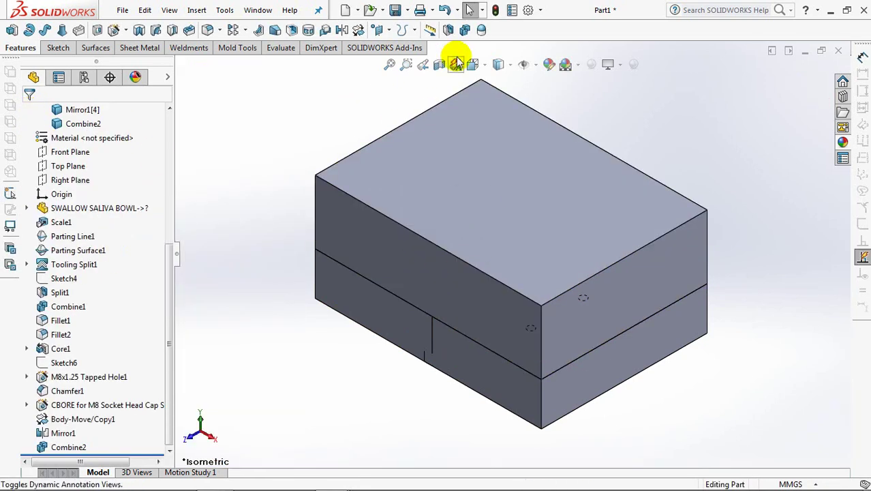
Step: Combine Mirror1[4] with Body-Move/Copy1[4], then check the result in wireframe Top view
{"action": "left_click", "coordinate": [461, 29]}
{"action": "left_click", "coordinate": [381, 311]}
{"action": "left_click", "coordinate": [479, 364]}
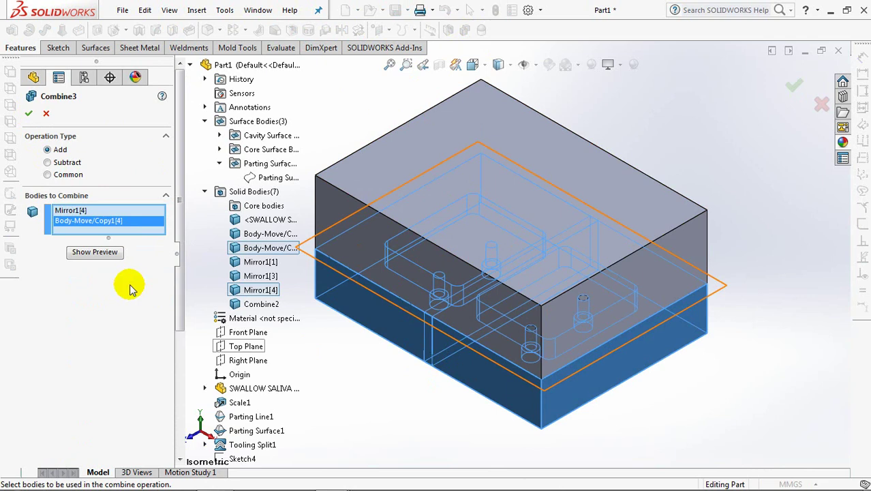
{"action": "left_click", "coordinate": [95, 252]}
{"action": "left_click", "coordinate": [28, 114]}
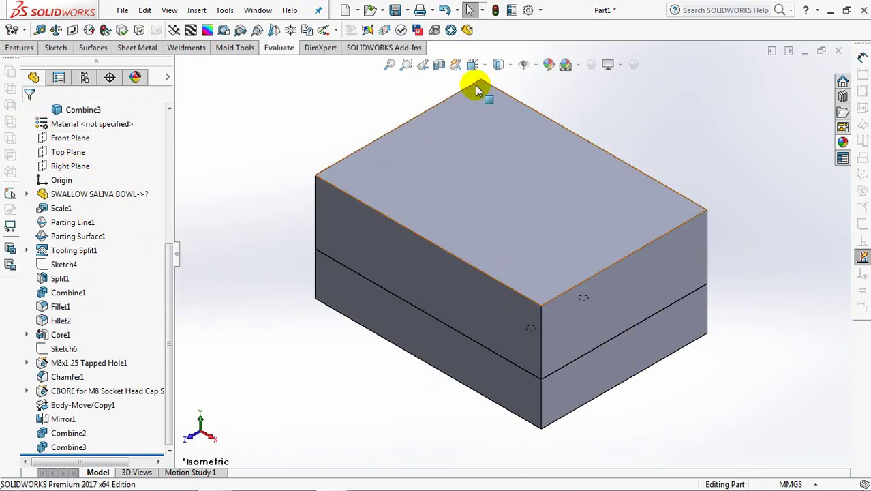
{"action": "left_click", "coordinate": [505, 65]}
{"action": "left_click", "coordinate": [500, 152]}
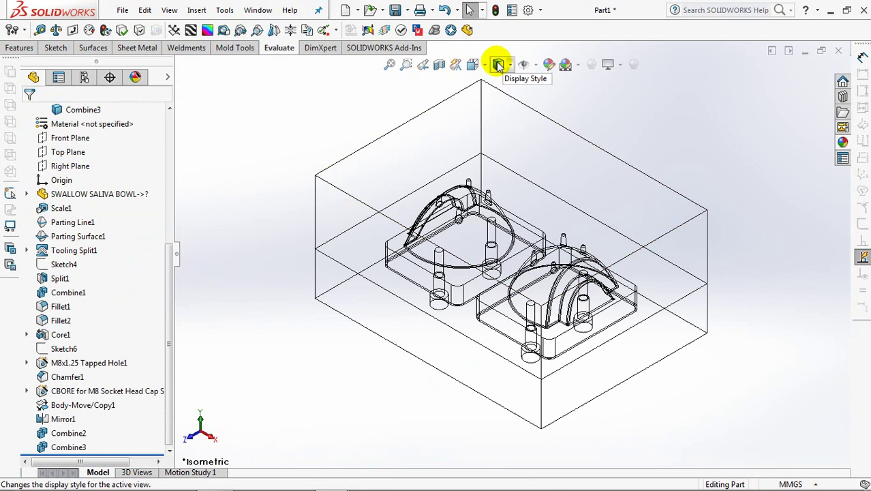
{"action": "key", "text": "ctrl+5"}
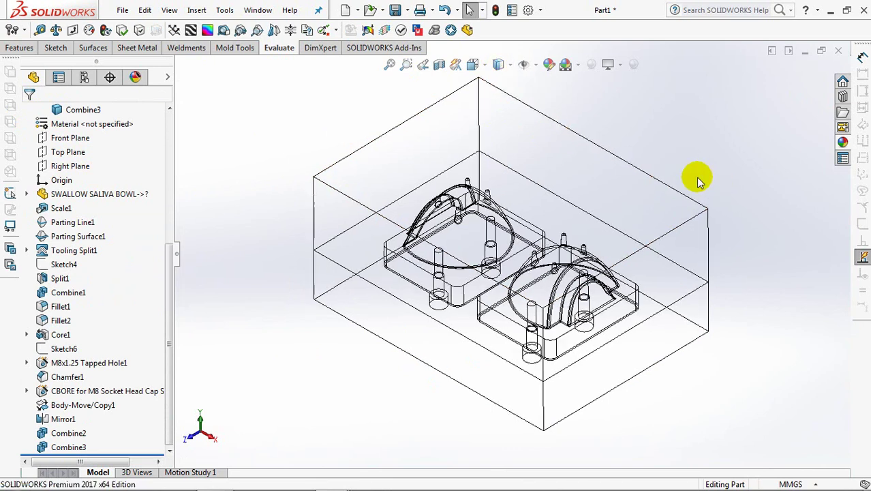
Step: Sketch on the top face a construction rectangle offset 25 mm inward from the face edges
{"action": "left_click", "coordinate": [499, 64]}
{"action": "left_click", "coordinate": [498, 81]}
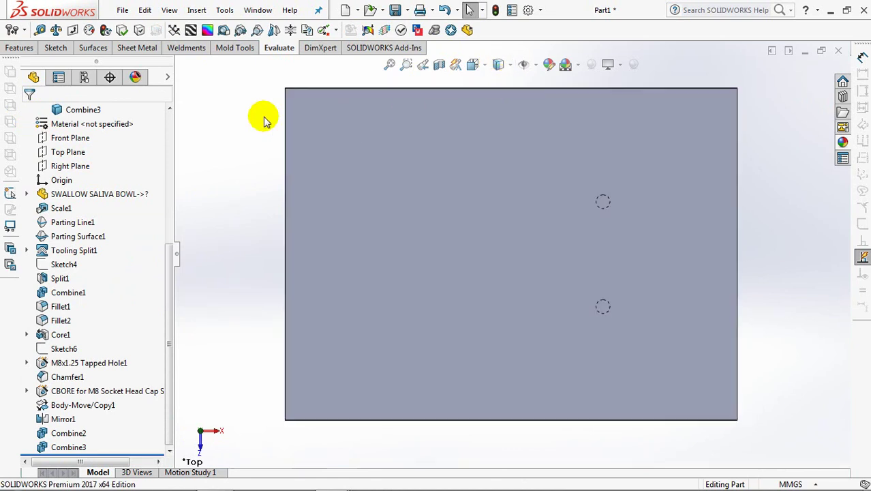
{"action": "left_click", "coordinate": [316, 142]}
{"action": "left_click", "coordinate": [372, 107]}
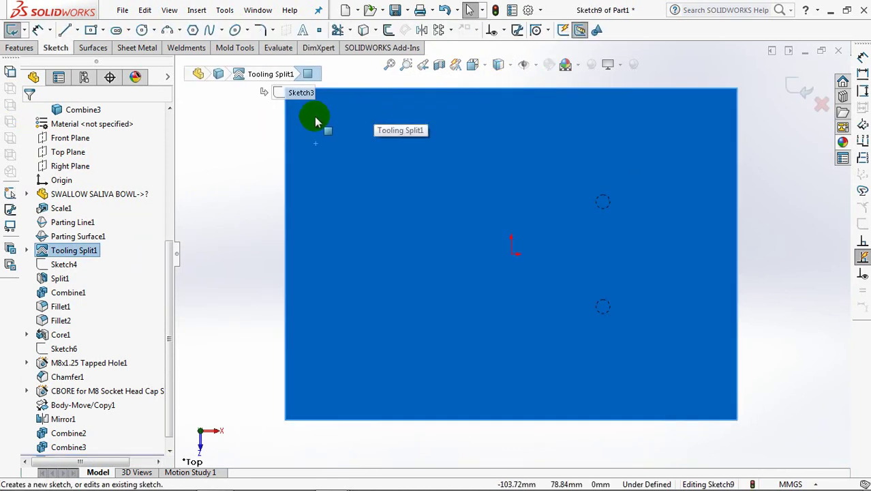
{"action": "left_click", "coordinate": [387, 31]}
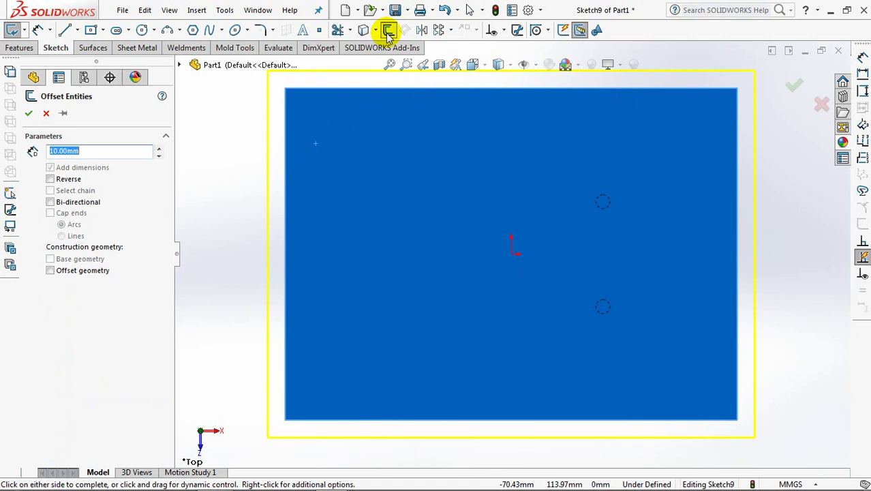
{"action": "type", "text": "25"}
{"action": "key", "text": "Return"}
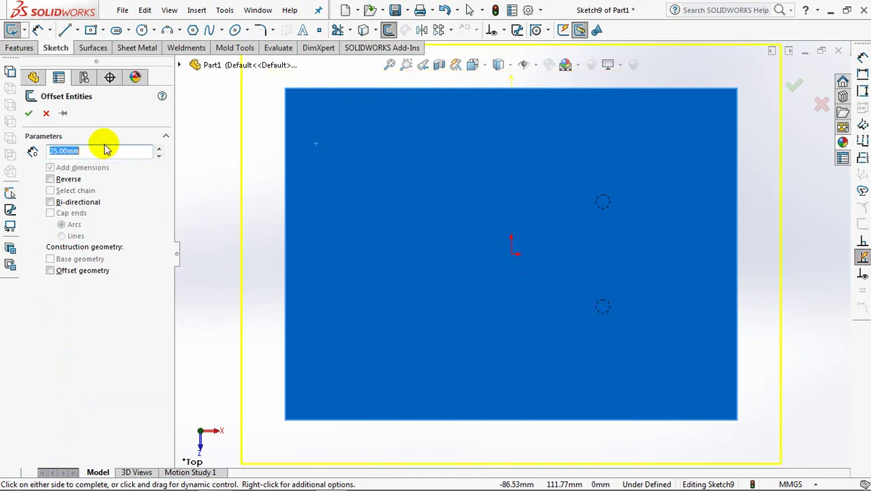
{"action": "left_click", "coordinate": [50, 180]}
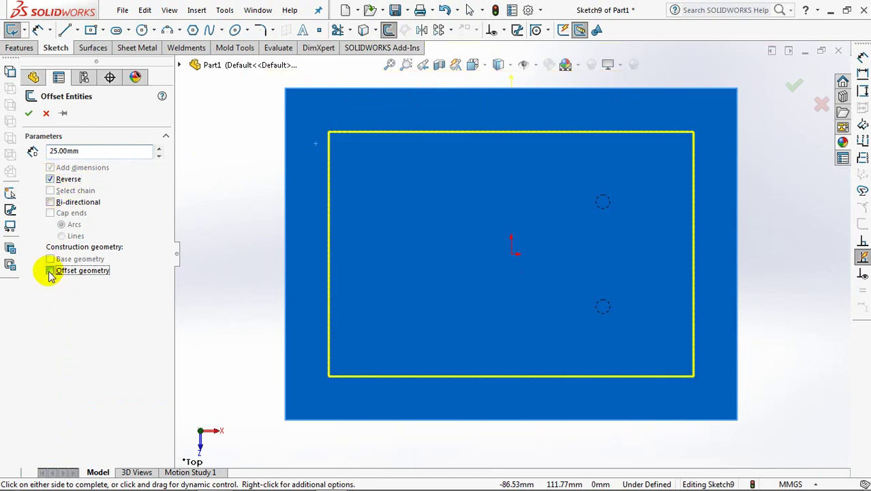
{"action": "left_click", "coordinate": [50, 271]}
{"action": "left_click", "coordinate": [28, 114]}
Step: Toggle hidden-edge display and back to shaded, exit Sketch9, and orbit to a 3D view
{"action": "mouse_move", "coordinate": [498, 64]}
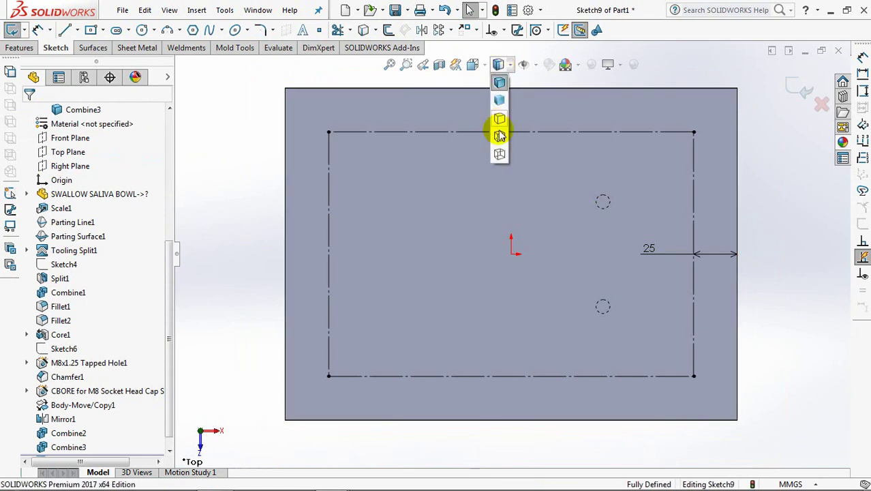
{"action": "left_click", "coordinate": [500, 135]}
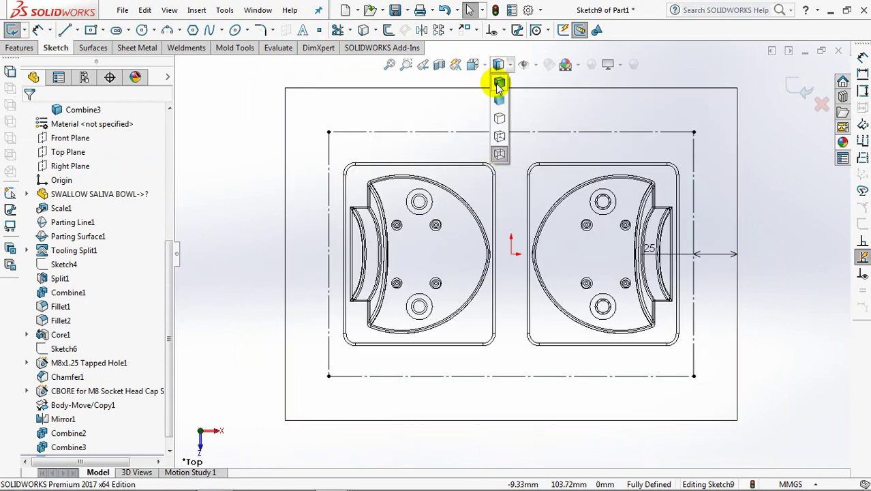
{"action": "left_click", "coordinate": [498, 84]}
{"action": "left_click", "coordinate": [799, 87]}
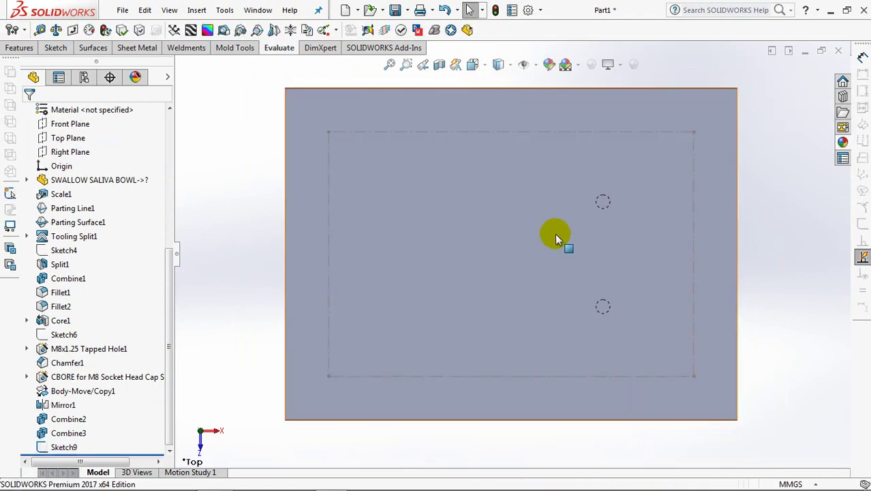
{"action": "mouse_move", "coordinate": [547, 215]}
{"action": "middle_mouse_down"}
{"action": "mouse_move", "coordinate": [539, 280]}
{"action": "mouse_move", "coordinate": [495, 197]}
{"action": "mouse_move", "coordinate": [472, 199]}
{"action": "mouse_move", "coordinate": [326, 156]}
{"action": "mouse_move", "coordinate": [307, 163]}
{"action": "middle_mouse_up"}
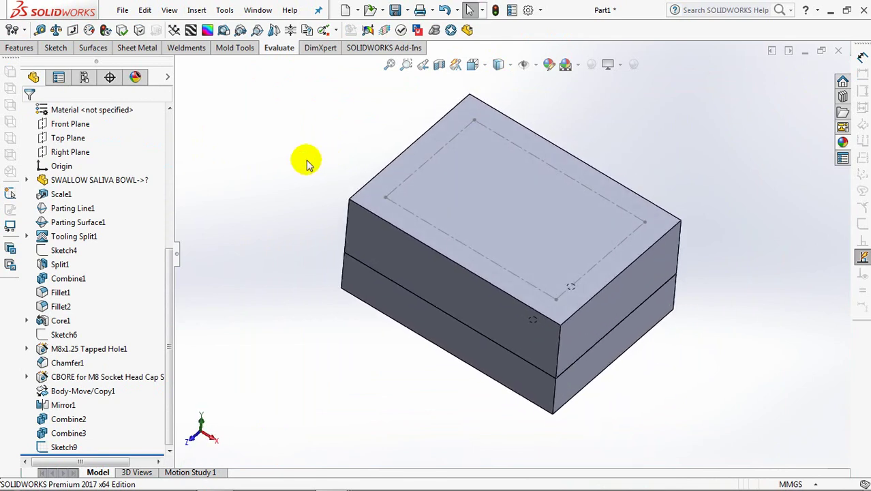
Step: Set up a 30 mm counterbored drilled hole (36 mm counterbore, 9 mm deep) limited to Combine2
{"action": "left_click", "coordinate": [15, 51]}
{"action": "left_click", "coordinate": [113, 30]}
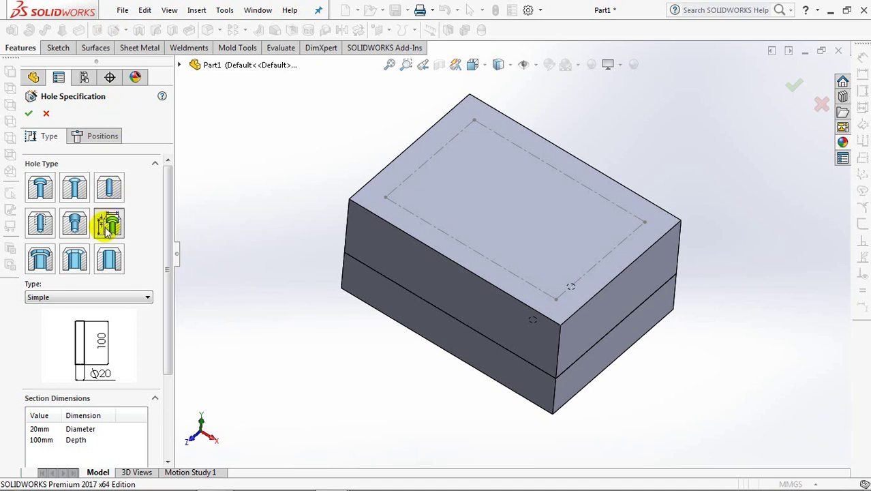
{"action": "left_click", "coordinate": [89, 298]}
{"action": "left_click", "coordinate": [94, 316]}
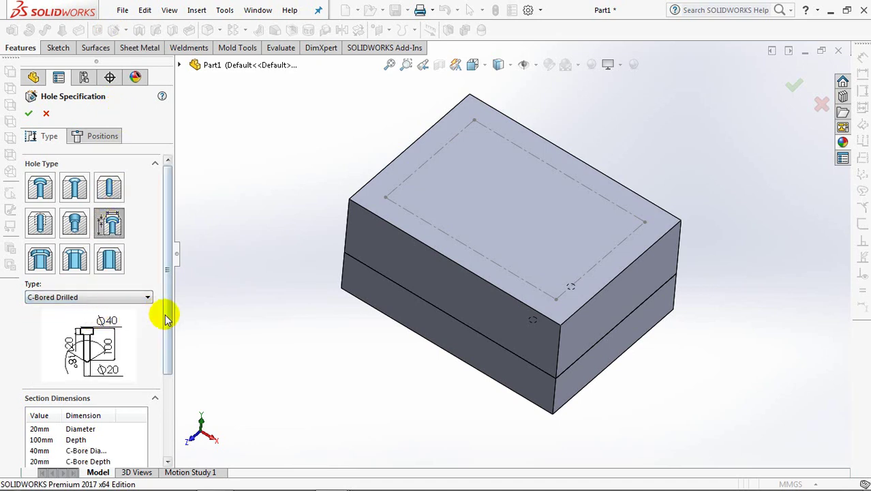
{"action": "left_click_drag", "start_coordinate": [166, 317], "coordinate": [165, 362]}
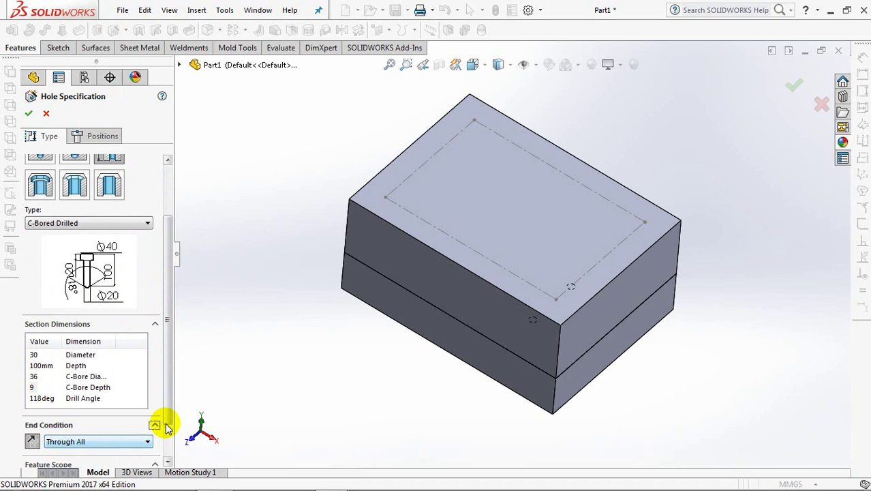
{"action": "left_click_drag", "start_coordinate": [167, 426], "coordinate": [167, 444]}
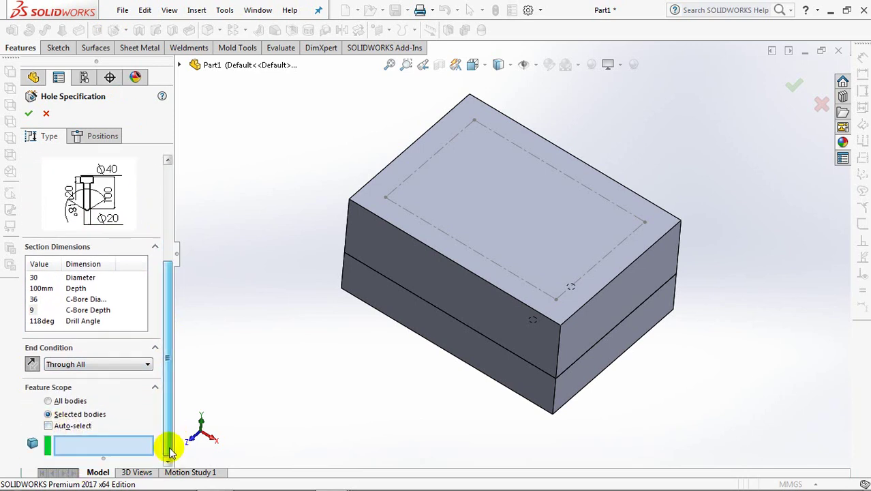
{"action": "left_click", "coordinate": [407, 257]}
Step: Place the holes at the four offset-rectangle corners and reverse them to cut Through All
{"action": "left_click", "coordinate": [87, 138]}
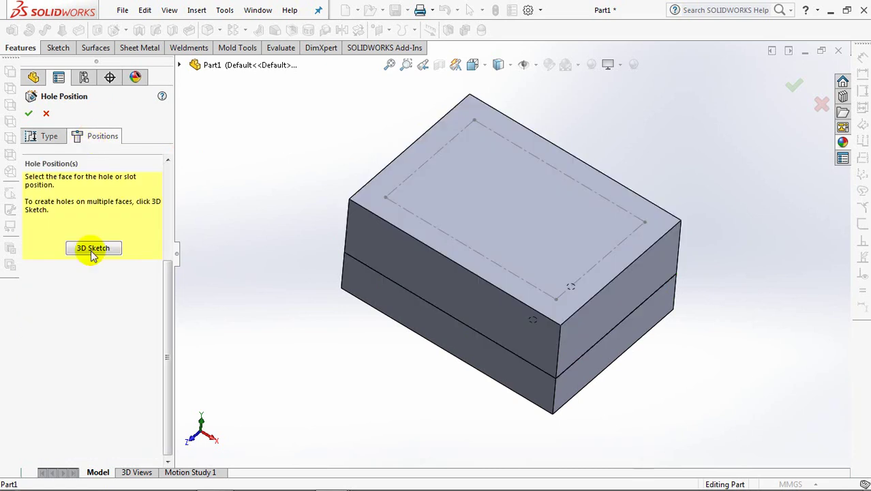
{"action": "left_click", "coordinate": [93, 250]}
{"action": "left_click", "coordinate": [385, 197]}
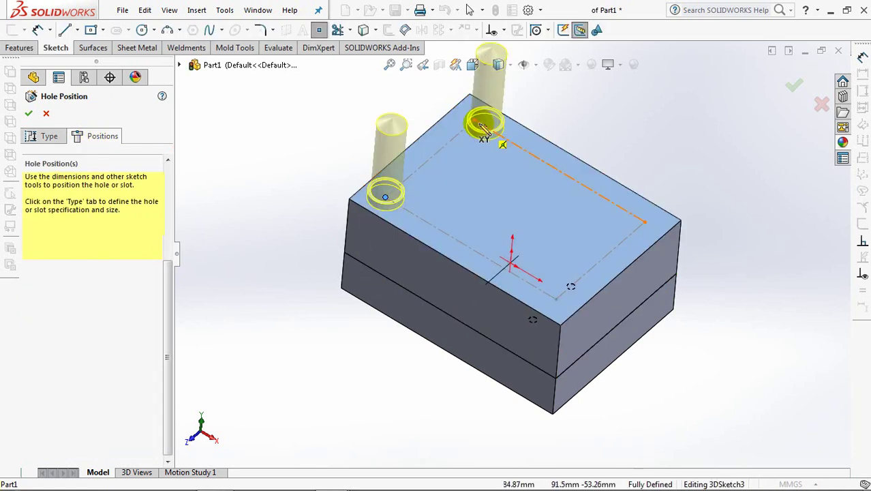
{"action": "left_click", "coordinate": [474, 120]}
{"action": "left_click", "coordinate": [645, 222]}
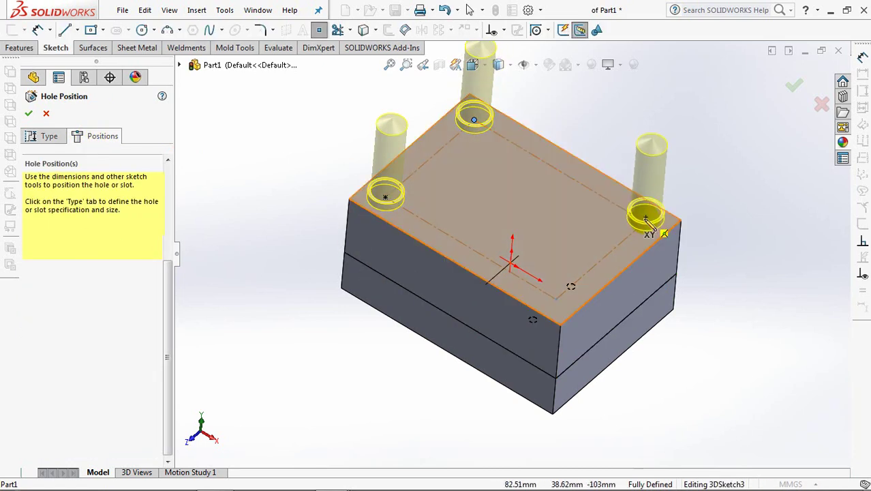
{"action": "left_click", "coordinate": [558, 300]}
{"action": "left_click", "coordinate": [40, 137]}
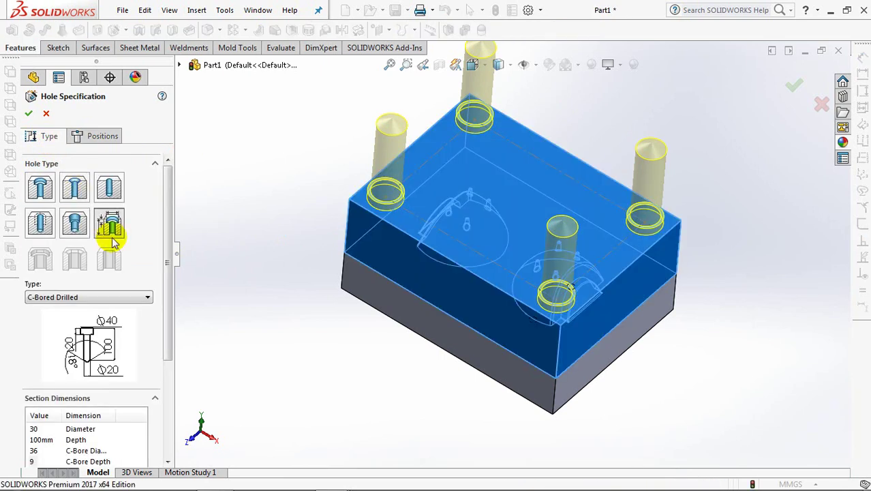
{"action": "scroll", "coordinate": [167, 288], "scroll_direction": "down", "scroll_amount": 1}
{"action": "scroll", "coordinate": [167, 288], "scroll_direction": "down", "scroll_amount": 3}
{"action": "left_click", "coordinate": [32, 363]}
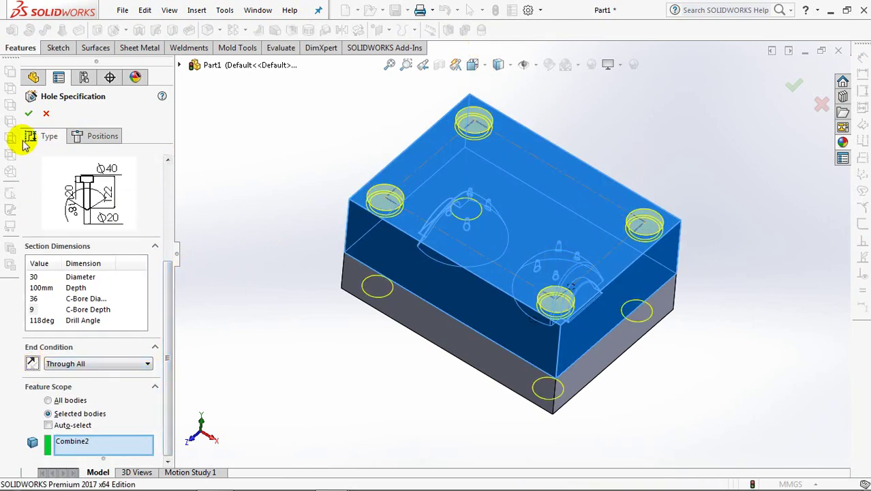
{"action": "left_click", "coordinate": [30, 115]}
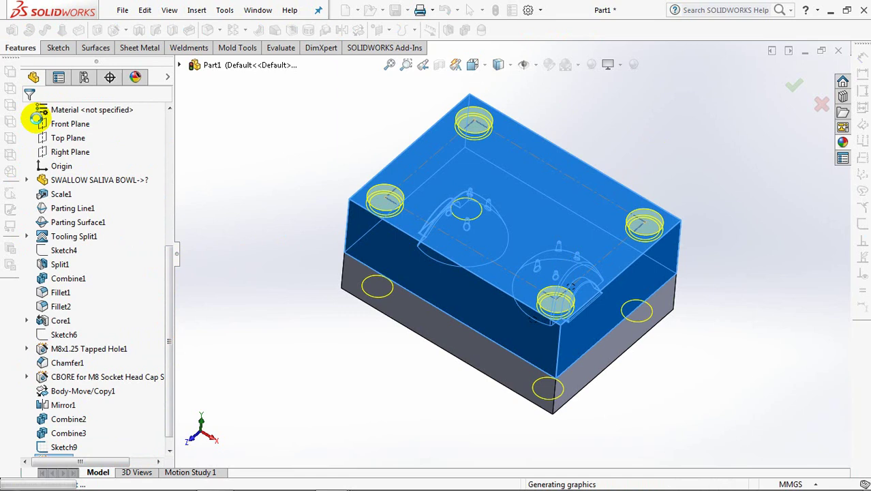
Step: Orbit the mold and check the holes in hidden-line, then shaded-with-edges display
{"action": "middle_click_drag", "start_coordinate": [268, 171], "coordinate": [261, 261]}
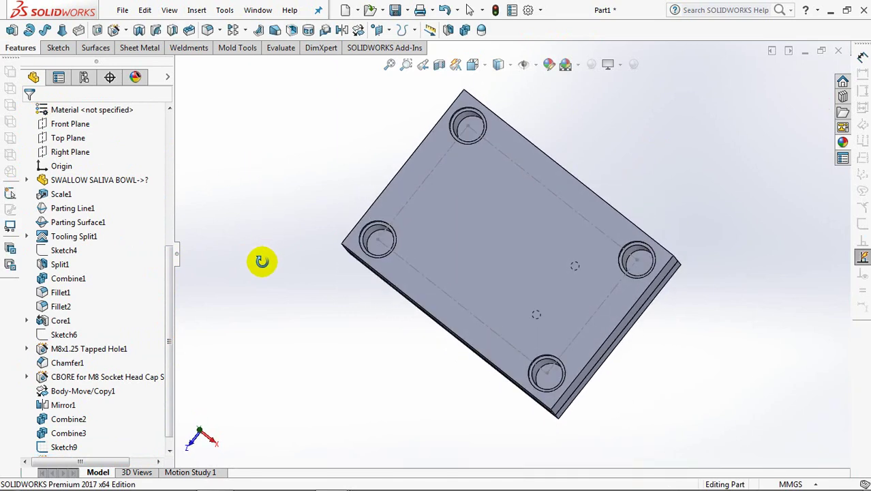
{"action": "left_click", "coordinate": [501, 64]}
{"action": "left_click", "coordinate": [502, 152]}
{"action": "middle_click_drag", "start_coordinate": [486, 214], "coordinate": [495, 143]}
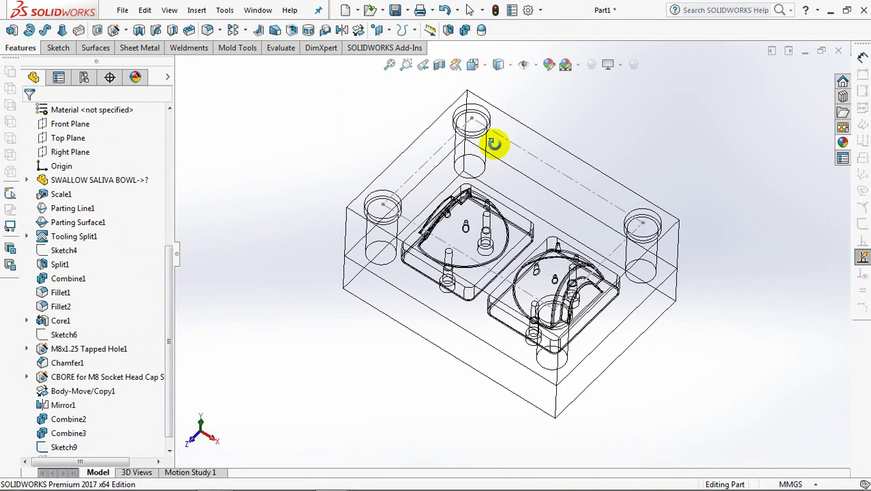
{"action": "left_click", "coordinate": [498, 64]}
{"action": "left_click", "coordinate": [498, 81]}
{"action": "mouse_move", "coordinate": [468, 292]}
{"action": "middle_mouse_down"}
{"action": "mouse_move", "coordinate": [502, 113]}
{"action": "mouse_move", "coordinate": [486, 113]}
{"action": "middle_mouse_up"}
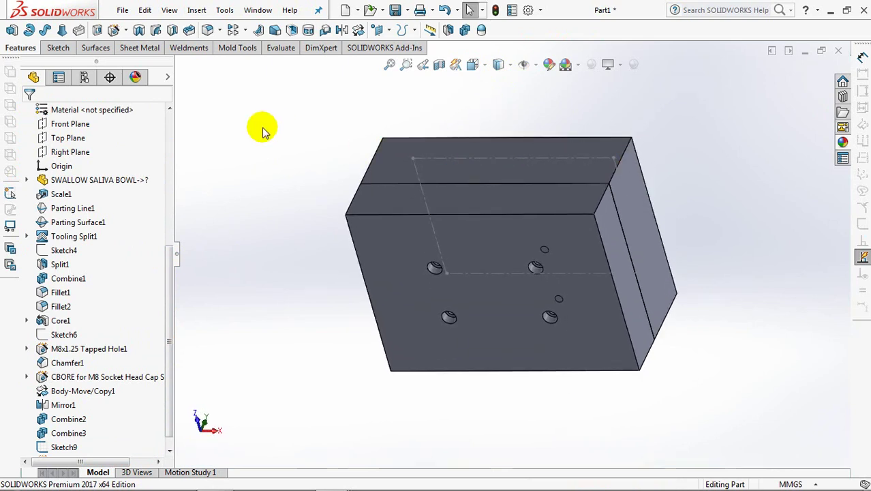
Step: Set up a C-Bored Drilled hole: 20 mm, 26 mm counterbore 6 mm deep, Through All, body Combine3
{"action": "left_click", "coordinate": [116, 30]}
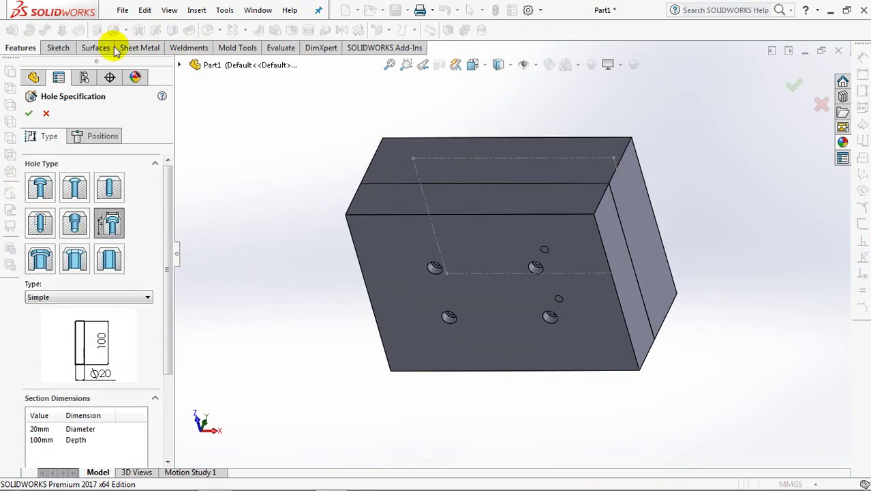
{"action": "left_click", "coordinate": [119, 300]}
{"action": "left_click", "coordinate": [103, 306]}
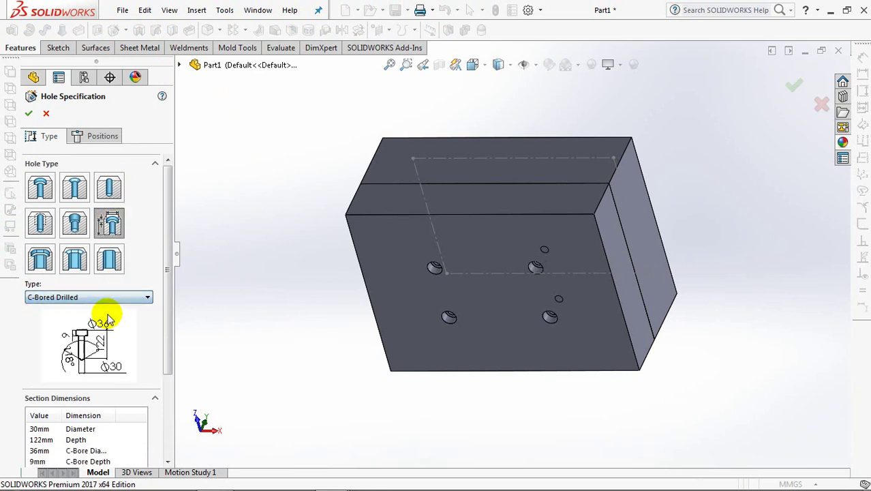
{"action": "left_click_drag", "start_coordinate": [162, 307], "coordinate": [170, 366]}
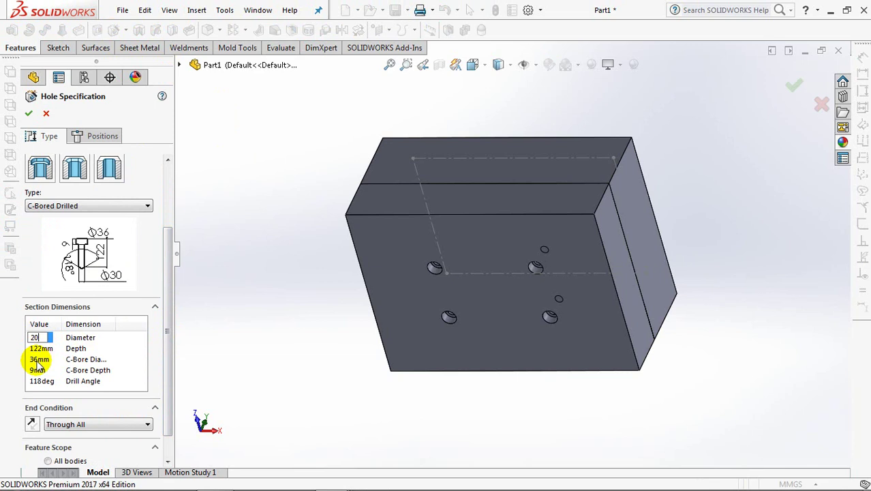
{"action": "left_click", "coordinate": [38, 360]}
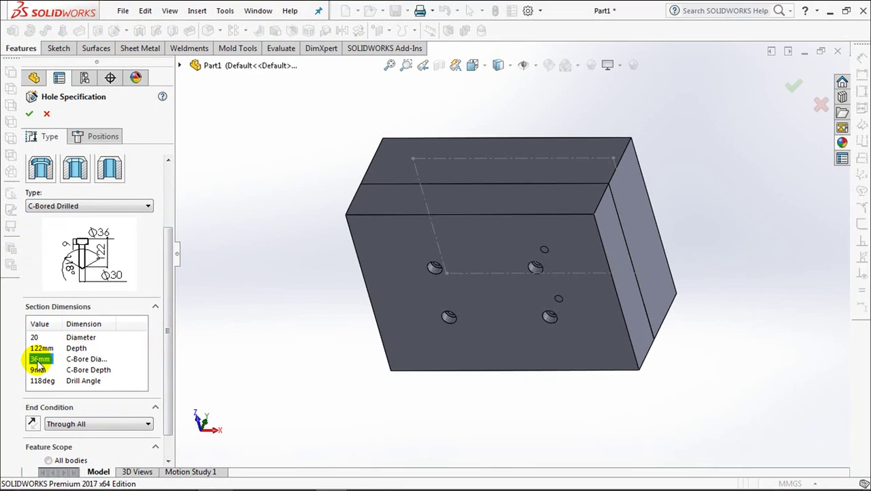
{"action": "left_click", "coordinate": [39, 362]}
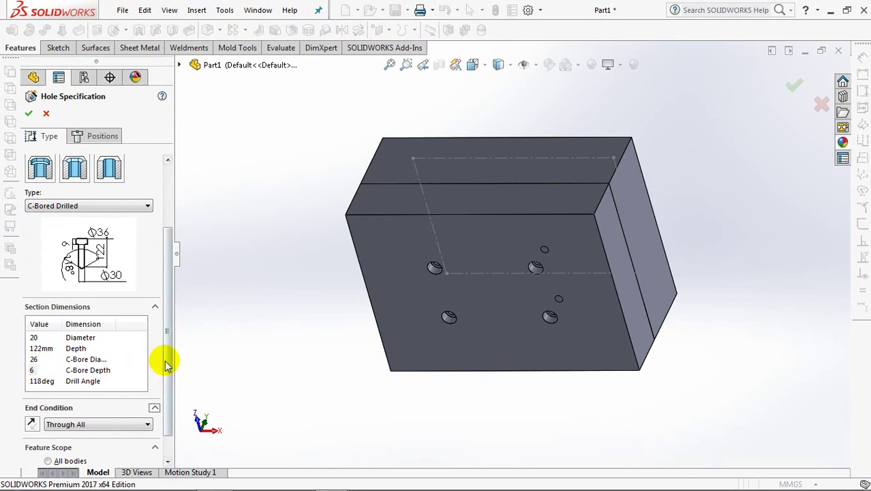
{"action": "scroll", "coordinate": [166, 364], "scroll_direction": "down", "scroll_amount": 1}
{"action": "scroll", "coordinate": [136, 450], "scroll_direction": "down", "scroll_amount": 1}
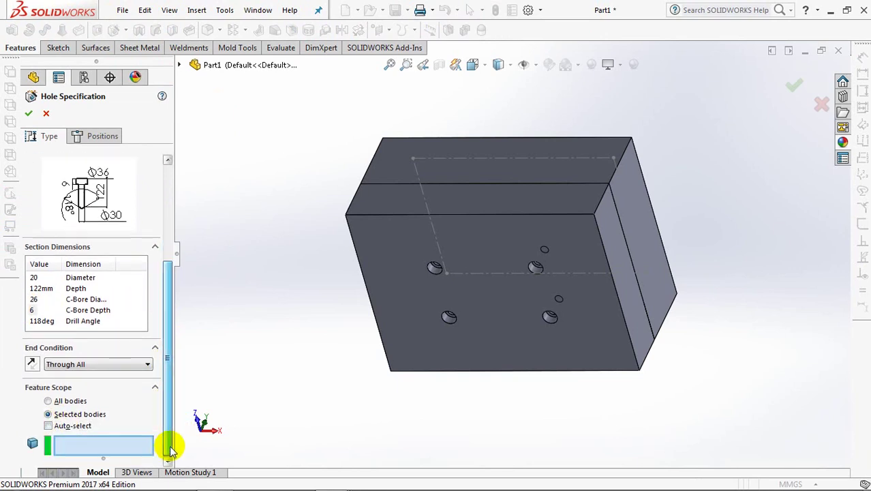
{"action": "left_click", "coordinate": [397, 250]}
Step: Place four hole points at the corners of the mold half's face
{"action": "left_click", "coordinate": [82, 136]}
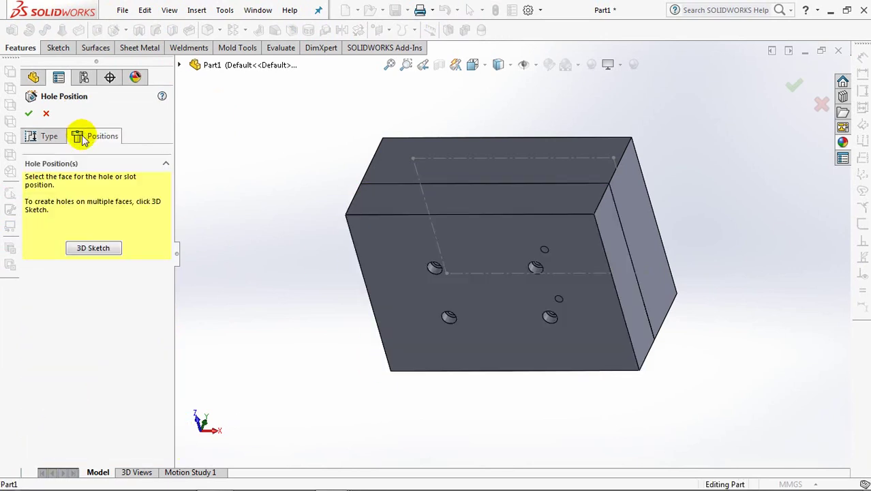
{"action": "left_click", "coordinate": [94, 249]}
{"action": "left_click", "coordinate": [377, 231]}
{"action": "left_click", "coordinate": [566, 233]}
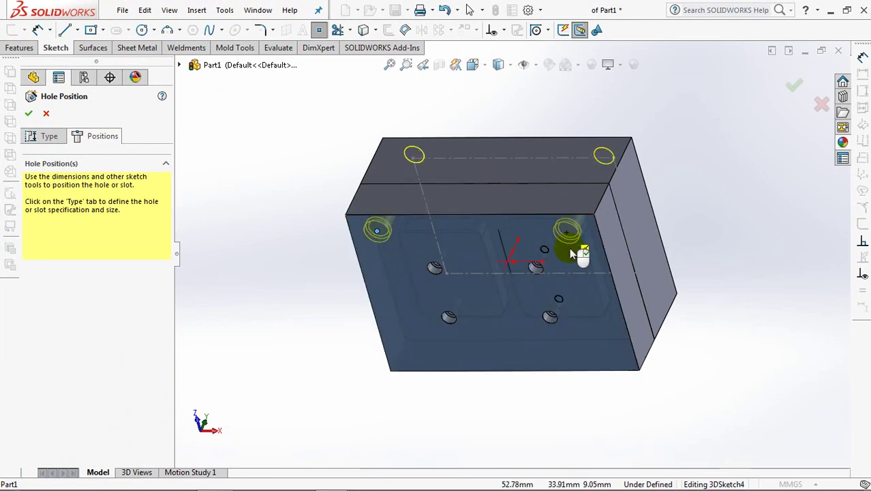
{"action": "left_click", "coordinate": [598, 354]}
{"action": "left_click", "coordinate": [599, 352]}
{"action": "left_click", "coordinate": [413, 354]}
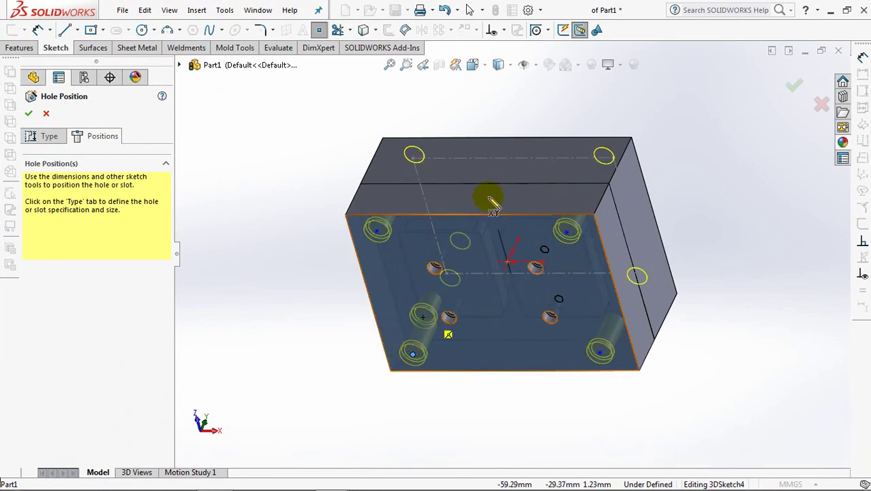
Step: Show hidden lines and align the first new hole point with its Sketch9 hole centre along Y
{"action": "left_click", "coordinate": [500, 156]}
{"action": "left_click", "coordinate": [502, 29]}
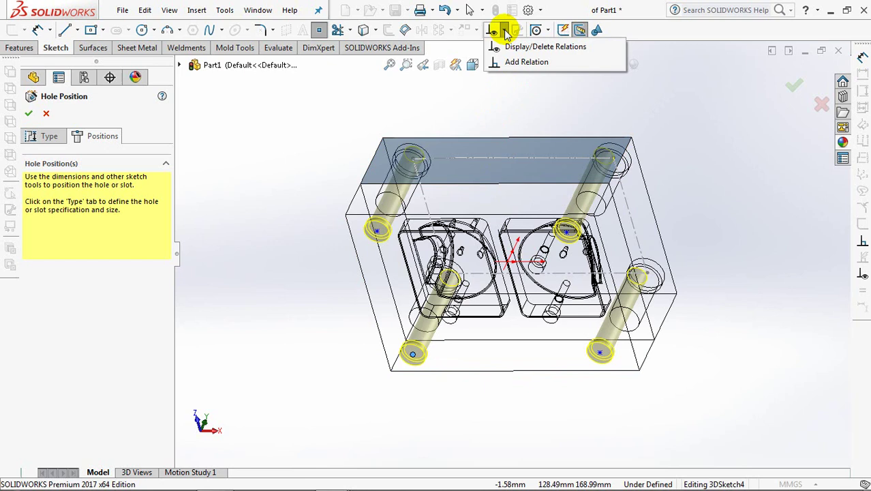
{"action": "left_click", "coordinate": [549, 61]}
{"action": "left_click", "coordinate": [538, 286]}
{"action": "middle_click_drag", "start_coordinate": [536, 285], "coordinate": [540, 220]}
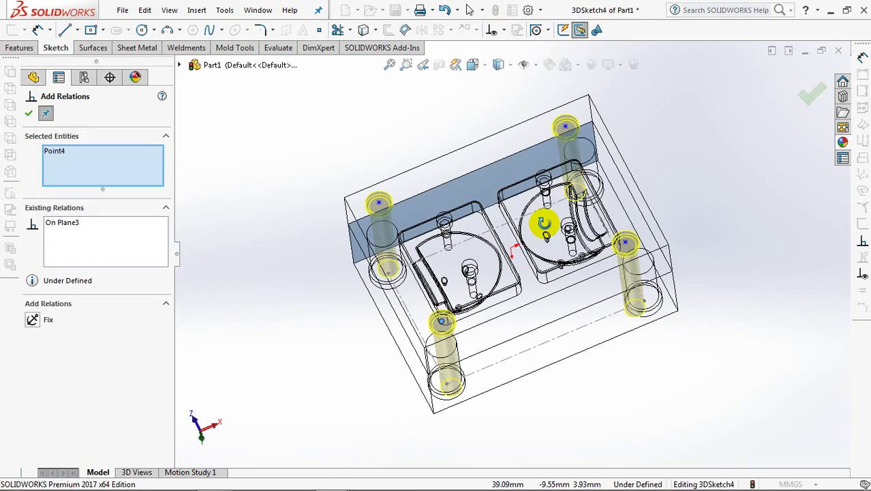
{"action": "left_click", "coordinate": [448, 386]}
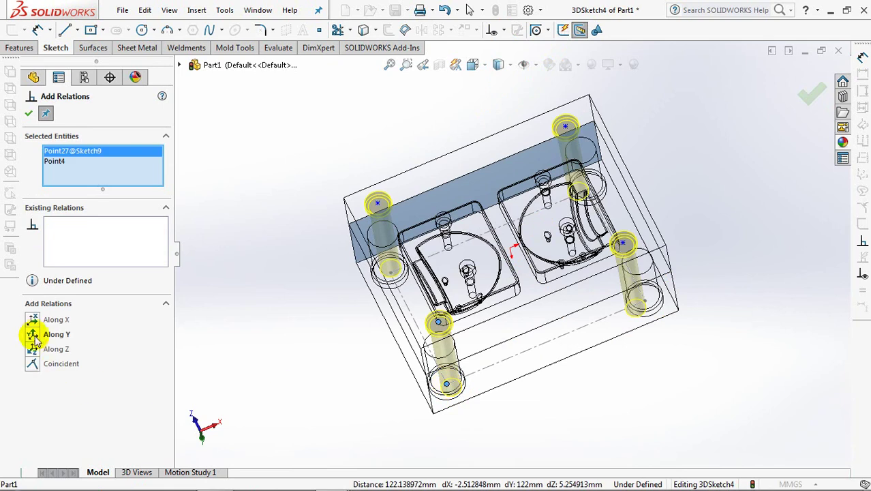
{"action": "left_click", "coordinate": [624, 244]}
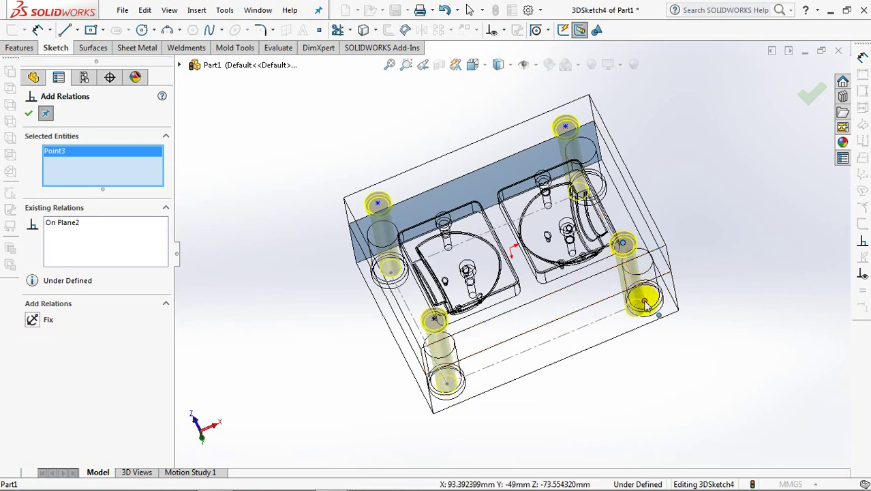
{"action": "left_click", "coordinate": [644, 301]}
{"action": "left_click", "coordinate": [32, 334]}
Step: Align the remaining hole points with their Sketch9 centres along Y and accept the relations
{"action": "left_click", "coordinate": [389, 267]}
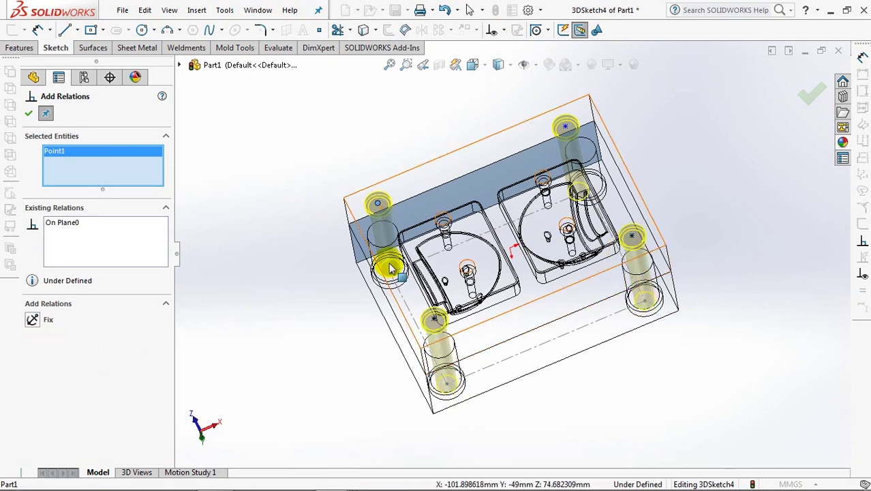
{"action": "left_click", "coordinate": [369, 281]}
{"action": "left_click", "coordinate": [32, 334]}
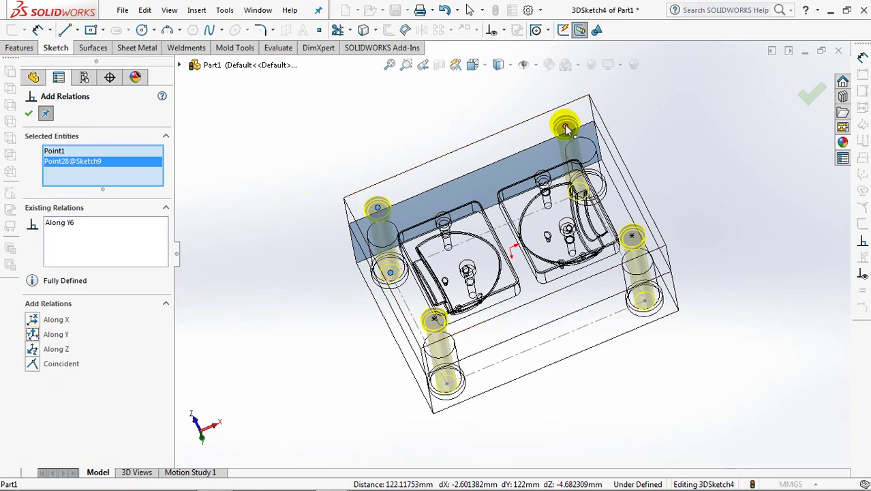
{"action": "left_click", "coordinate": [565, 130]}
{"action": "middle_click_drag", "start_coordinate": [587, 198], "coordinate": [600, 184]}
{"action": "left_click", "coordinate": [600, 176]}
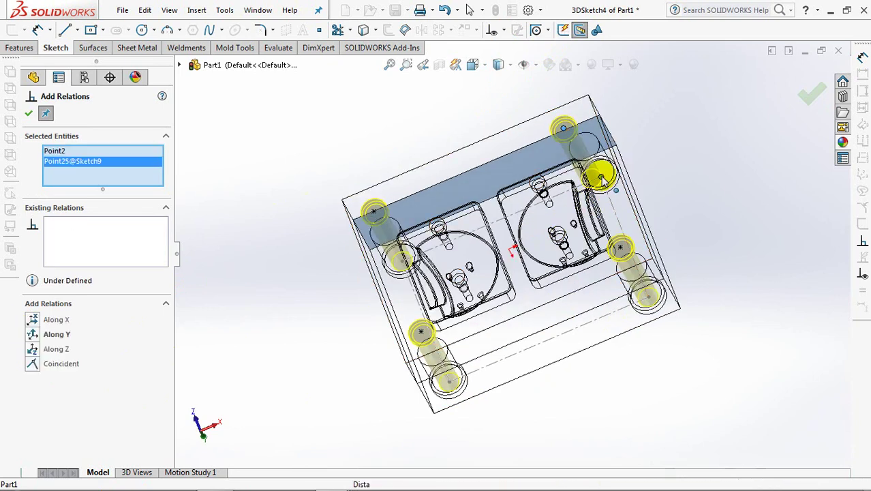
{"action": "left_click", "coordinate": [33, 335]}
{"action": "left_click", "coordinate": [29, 114]}
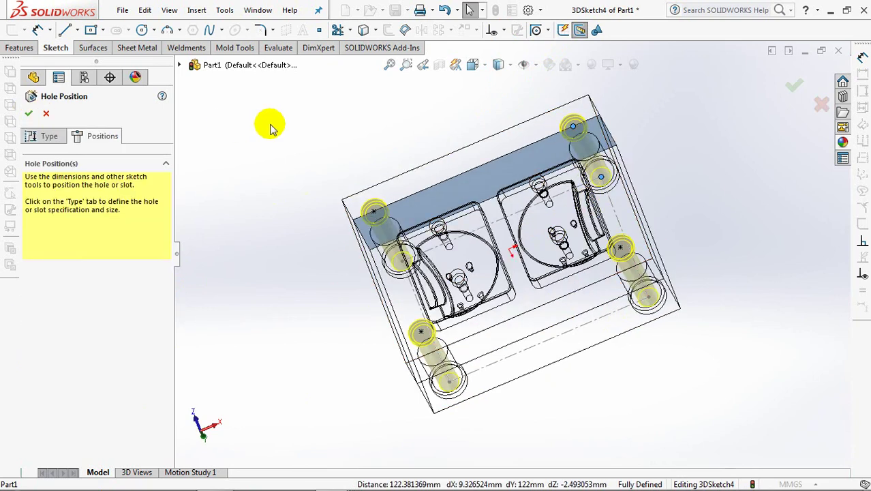
Step: Check the holes from the top and bottom views, ending in wireframe display
{"action": "left_click", "coordinate": [499, 65]}
{"action": "left_click", "coordinate": [500, 82]}
{"action": "key", "text": "ctrl+5"}
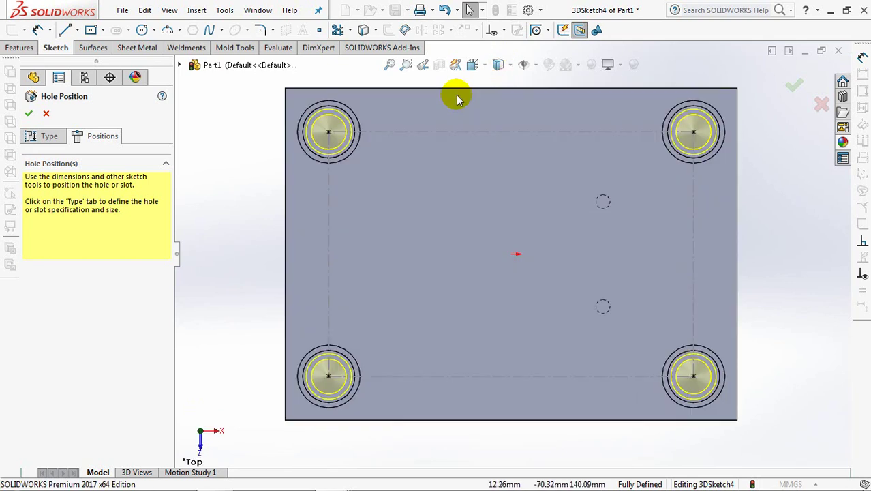
{"action": "key", "text": "ctrl+6"}
{"action": "left_click", "coordinate": [500, 65]}
{"action": "left_click", "coordinate": [500, 149]}
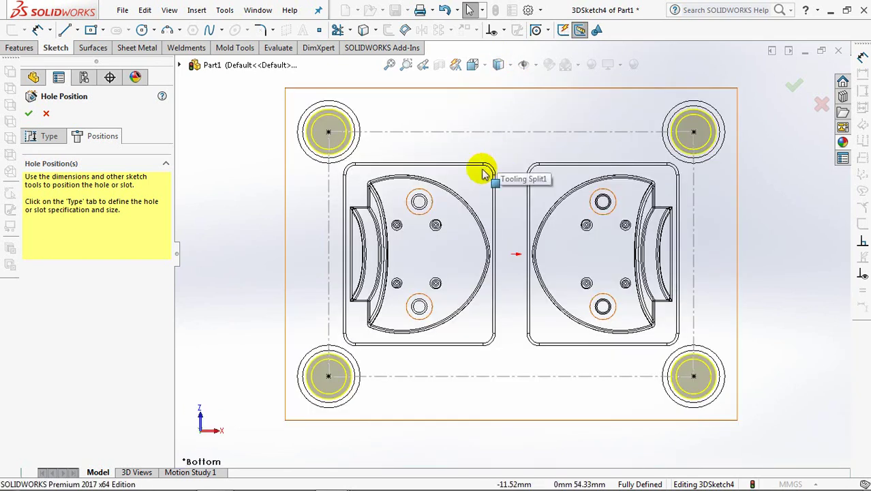
Step: Accept Hole2 and inspect the counterbores with a section plane cut through them
{"action": "left_click", "coordinate": [28, 114]}
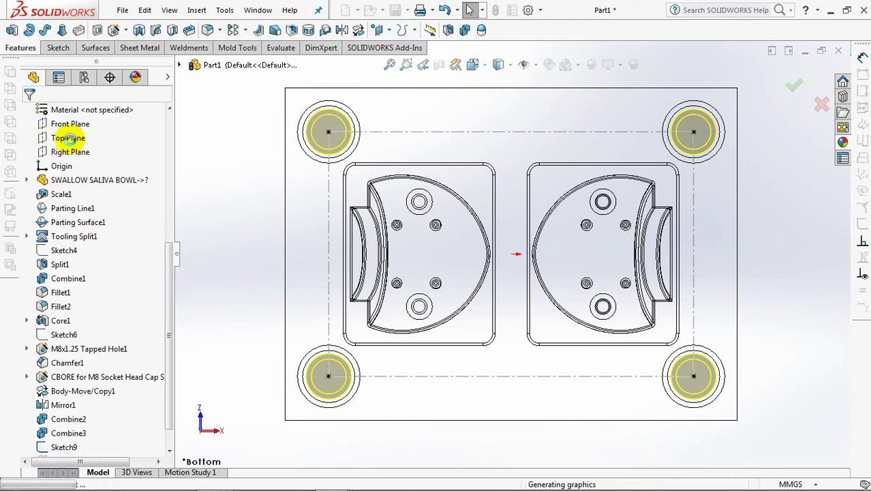
{"action": "left_click", "coordinate": [499, 65]}
{"action": "left_click", "coordinate": [500, 83]}
{"action": "mouse_move", "coordinate": [481, 266]}
{"action": "middle_mouse_down"}
{"action": "mouse_move", "coordinate": [467, 133]}
{"action": "mouse_move", "coordinate": [451, 126]}
{"action": "middle_mouse_up"}
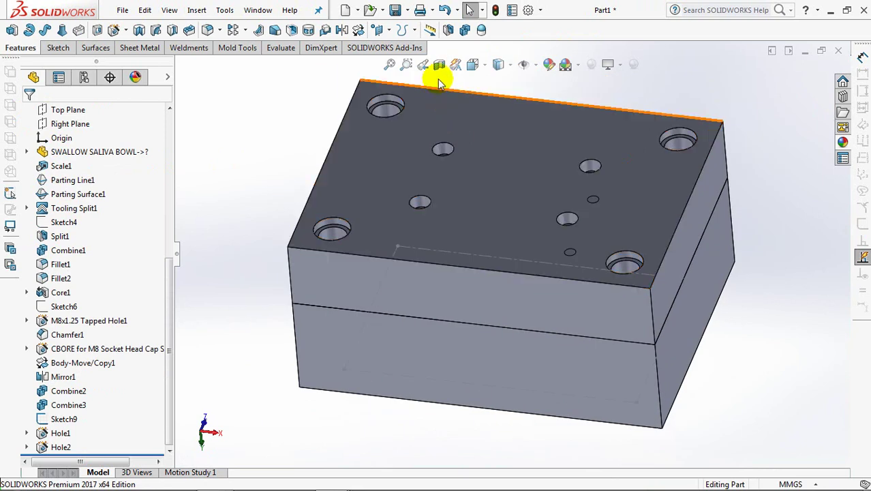
{"action": "left_click", "coordinate": [439, 64]}
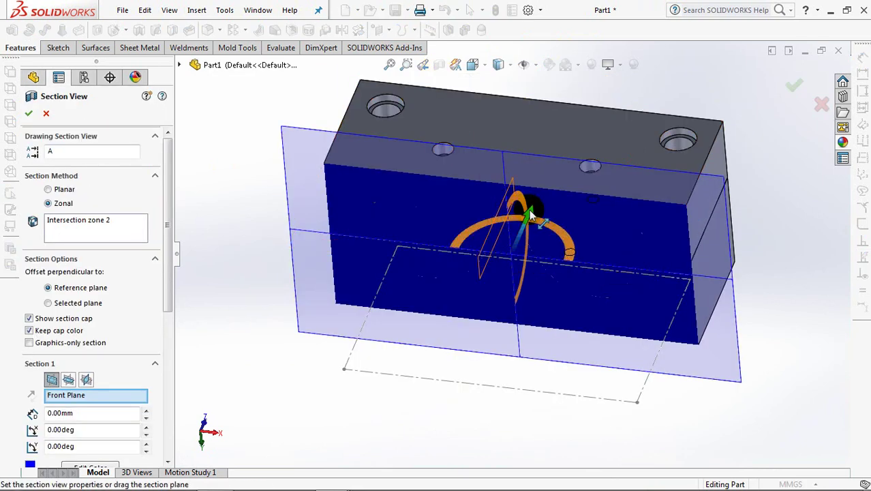
{"action": "left_click_drag", "start_coordinate": [521, 217], "coordinate": [505, 276]}
{"action": "left_click", "coordinate": [794, 85]}
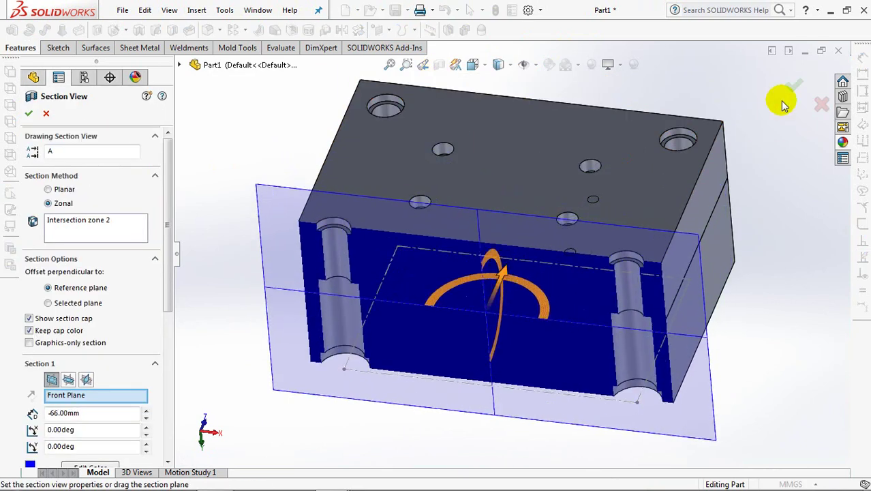
{"action": "middle_click_drag", "start_coordinate": [764, 229], "coordinate": [766, 193]}
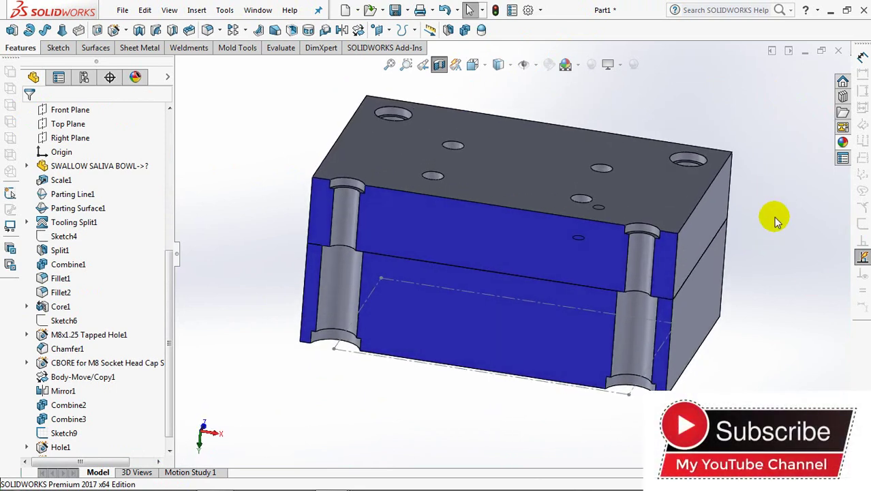
Step: Turn off the section view and hide the lower mold body, leaving the top plate
{"action": "left_click", "coordinate": [439, 64]}
{"action": "middle_click_drag", "start_coordinate": [655, 97], "coordinate": [517, 375]}
{"action": "left_click", "coordinate": [517, 372]}
{"action": "left_click", "coordinate": [595, 341]}
{"action": "middle_click_drag", "start_coordinate": [694, 387], "coordinate": [692, 409]}
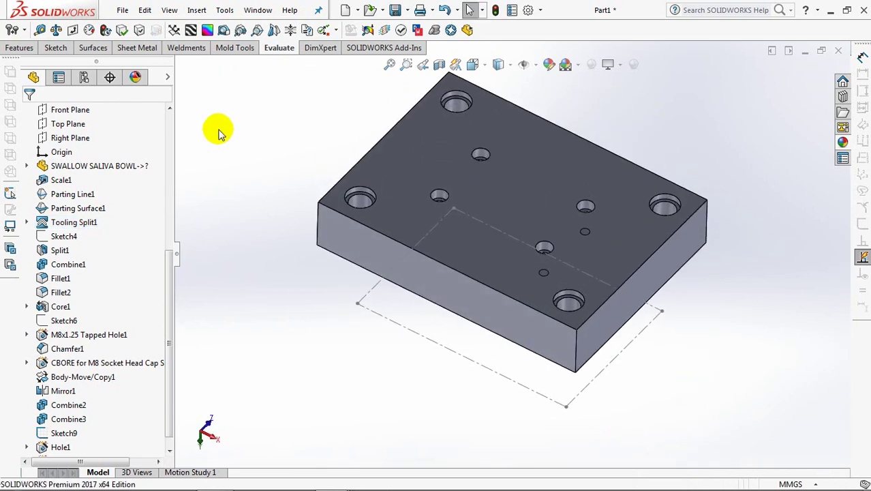
Step: Set up a C-Bore Drilled hole 12 mm, 30 mm counterbore 15 mm deep, Through All, top plate only
{"action": "left_click", "coordinate": [16, 49]}
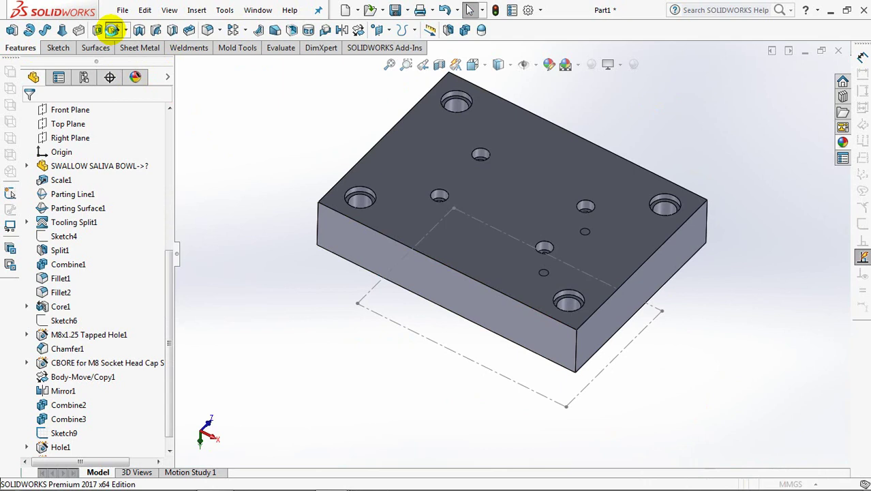
{"action": "left_click", "coordinate": [113, 30]}
{"action": "left_click", "coordinate": [105, 297]}
{"action": "left_click", "coordinate": [93, 313]}
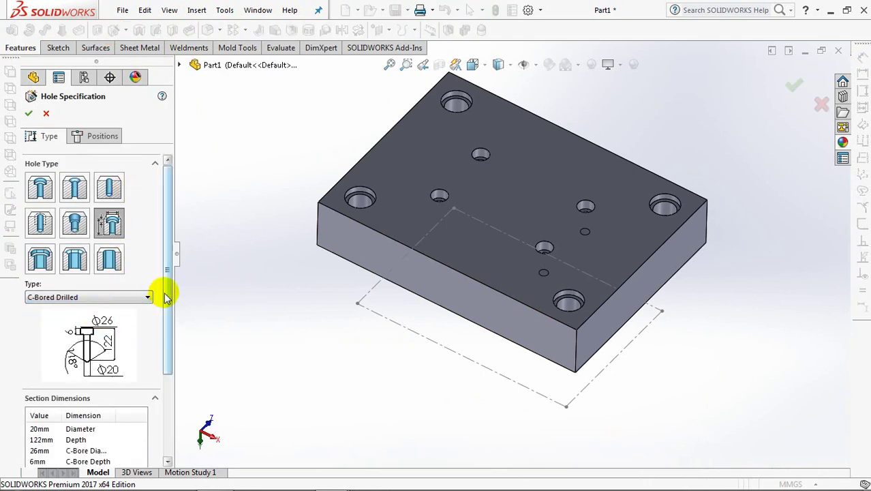
{"action": "left_click_drag", "start_coordinate": [165, 292], "coordinate": [165, 354]}
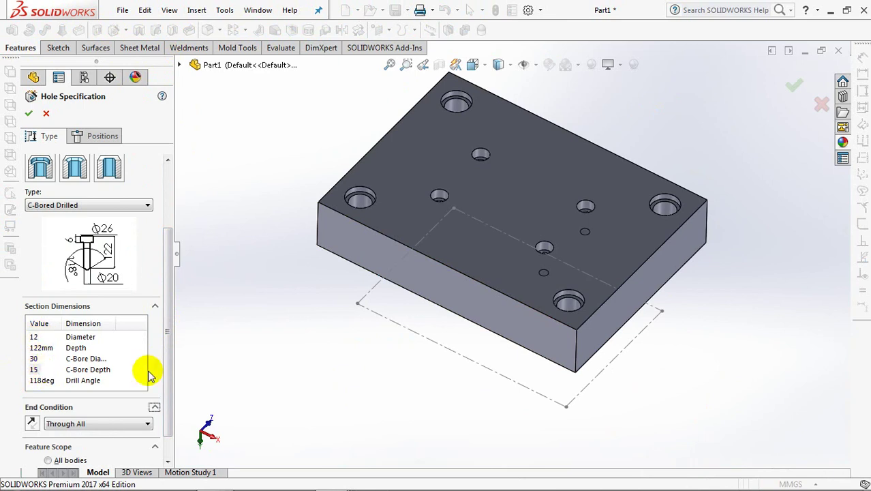
{"action": "scroll", "coordinate": [169, 384], "scroll_direction": "down", "scroll_amount": 2}
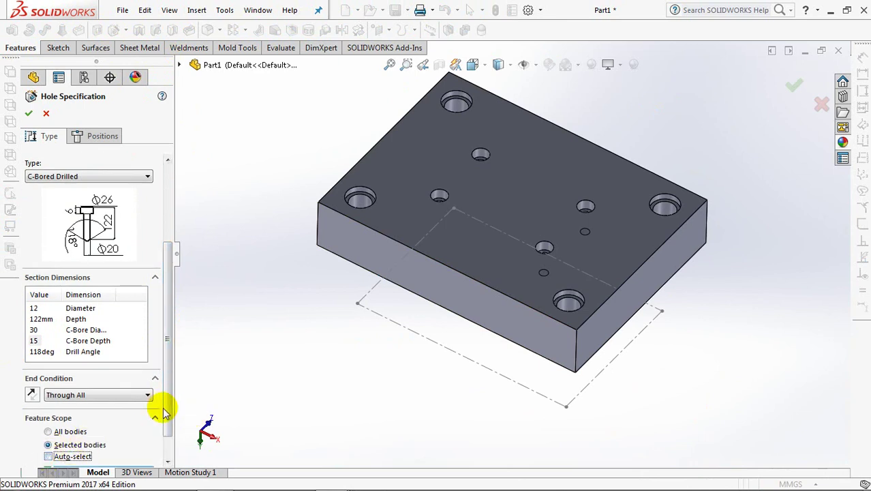
{"action": "scroll", "coordinate": [164, 411], "scroll_direction": "down", "scroll_amount": 2}
{"action": "left_click", "coordinate": [451, 255]}
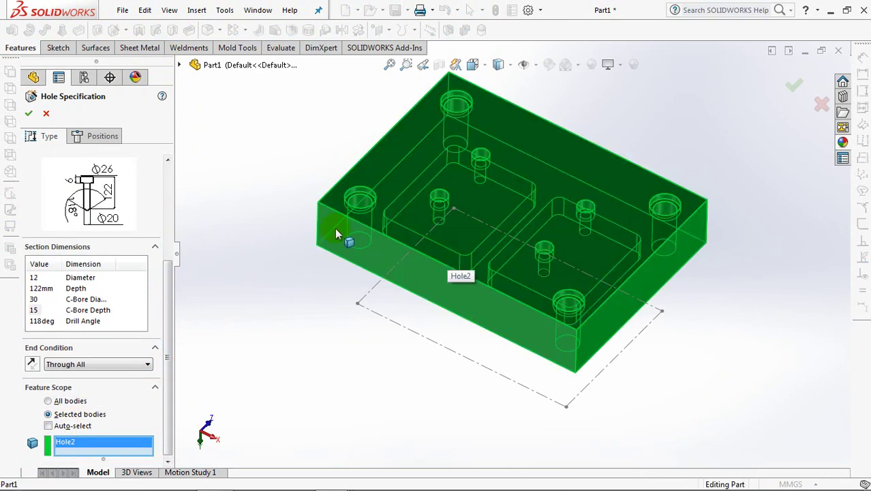
Step: Place the hole point on the plate's top face at X 0, Y -49
{"action": "left_click", "coordinate": [116, 142]}
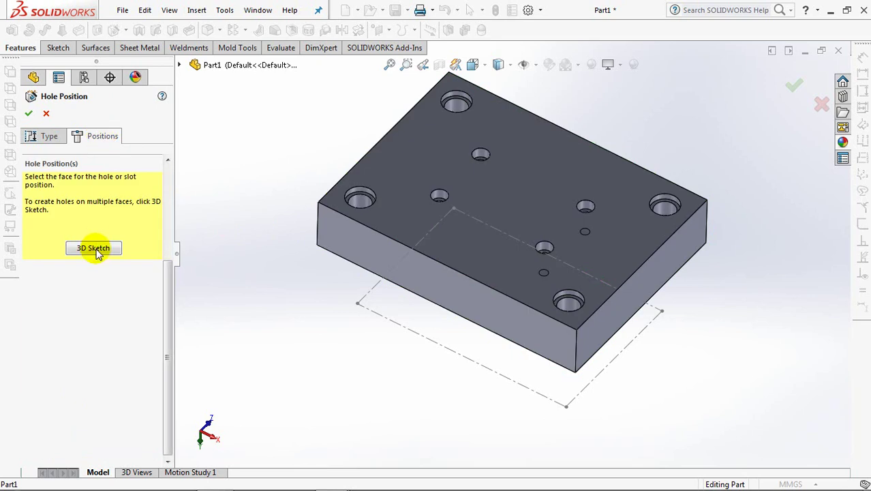
{"action": "left_click", "coordinate": [399, 252]}
{"action": "left_click", "coordinate": [518, 205]}
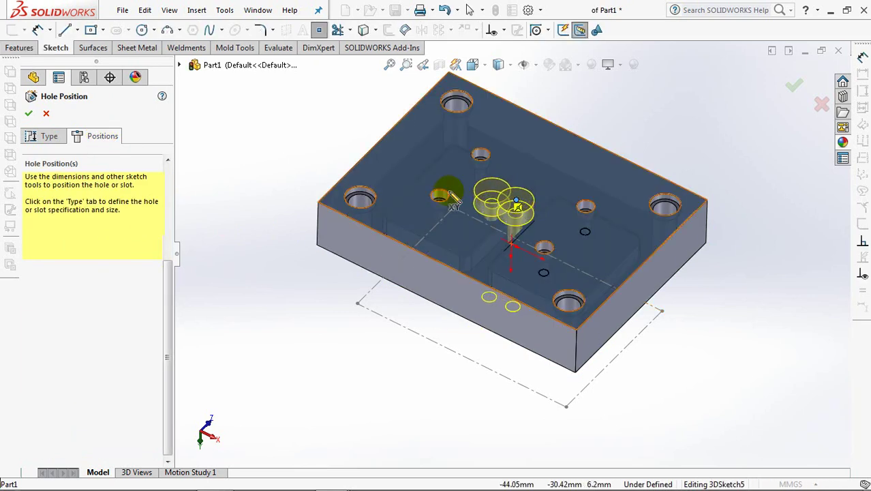
{"action": "right_click", "coordinate": [283, 156]}
{"action": "left_click", "coordinate": [288, 156]}
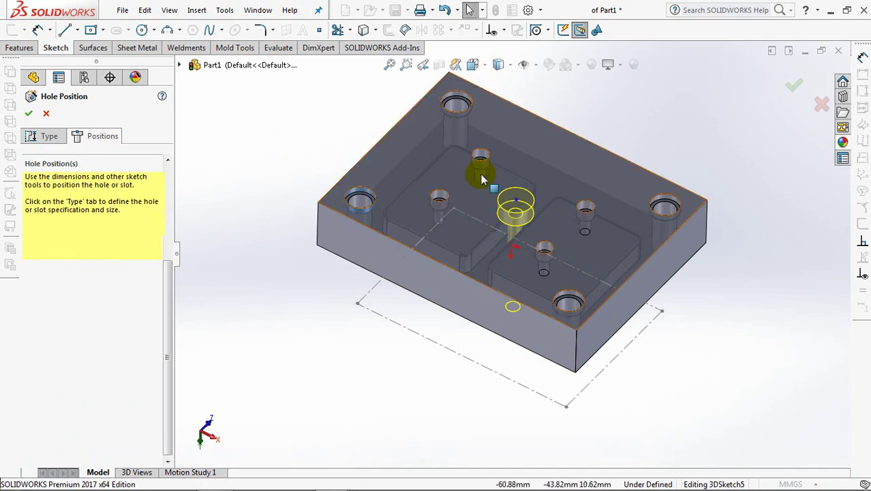
{"action": "left_click", "coordinate": [441, 226]}
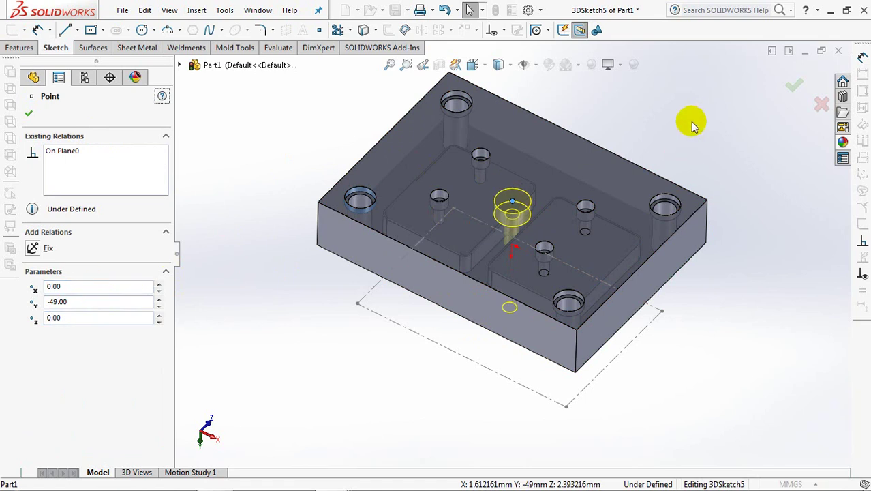
{"action": "key", "text": "ctrl+6"}
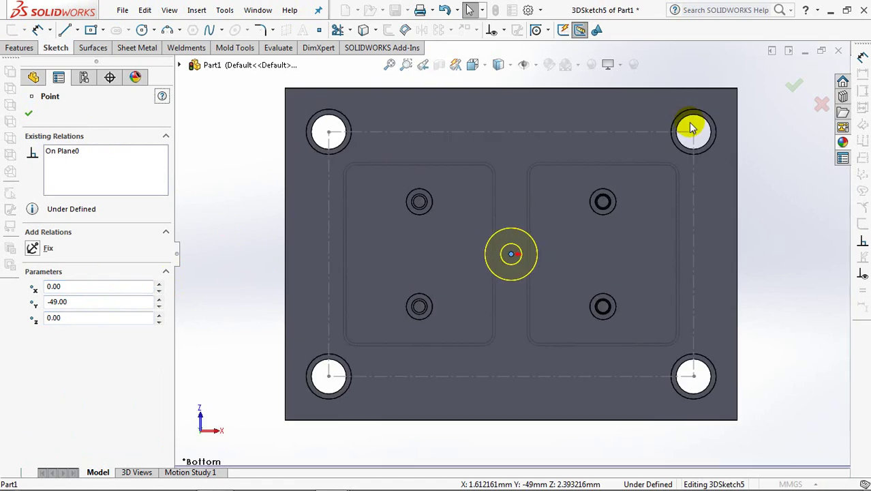
{"action": "left_click", "coordinate": [793, 86]}
Step: Create the 12 mm counterbored hole and return to an isometric view
{"action": "left_click", "coordinate": [797, 89]}
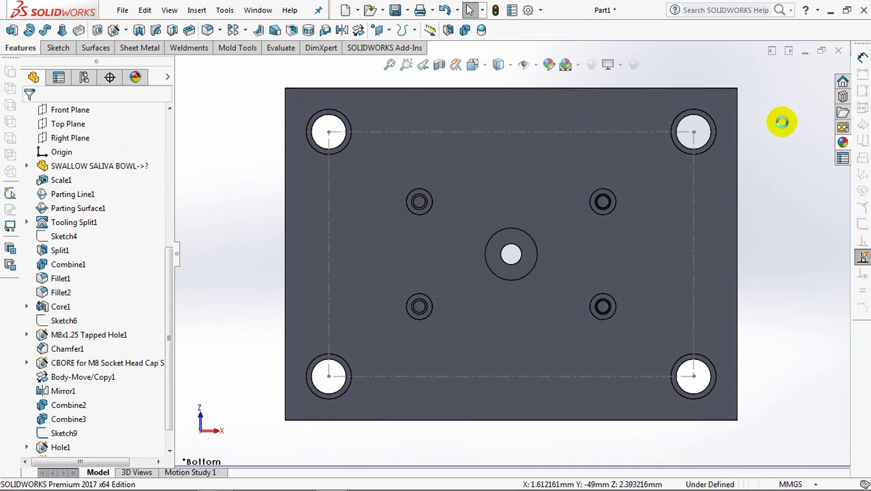
{"action": "mouse_move", "coordinate": [522, 331]}
{"action": "middle_mouse_down"}
{"action": "mouse_move", "coordinate": [535, 196]}
{"action": "mouse_move", "coordinate": [531, 114]}
{"action": "mouse_move", "coordinate": [526, 166]}
{"action": "middle_mouse_up"}
{"action": "left_click", "coordinate": [298, 311]}
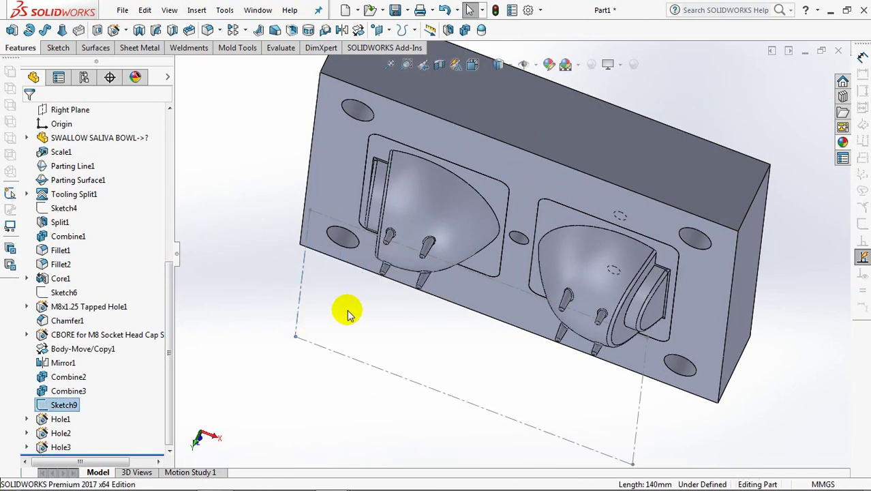
{"action": "left_click", "coordinate": [344, 311]}
{"action": "key", "text": "ctrl+7"}
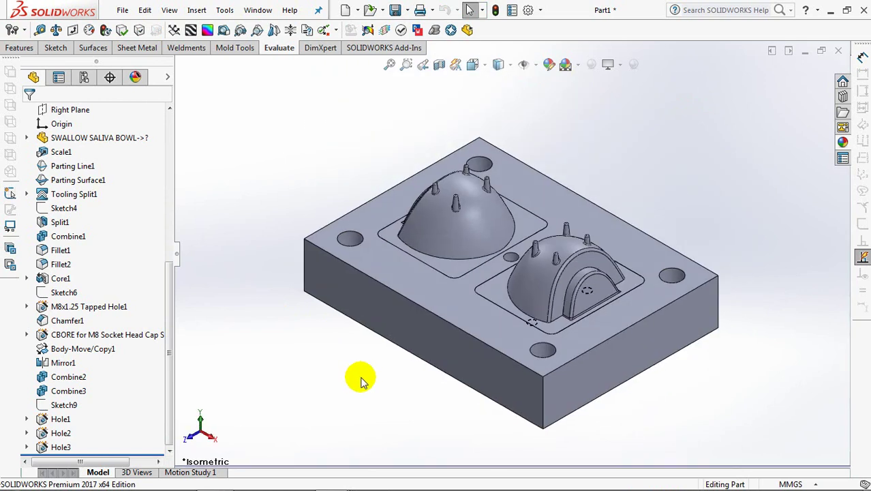
{"action": "scroll", "coordinate": [187, 167], "scroll_direction": "up", "scroll_amount": 6}
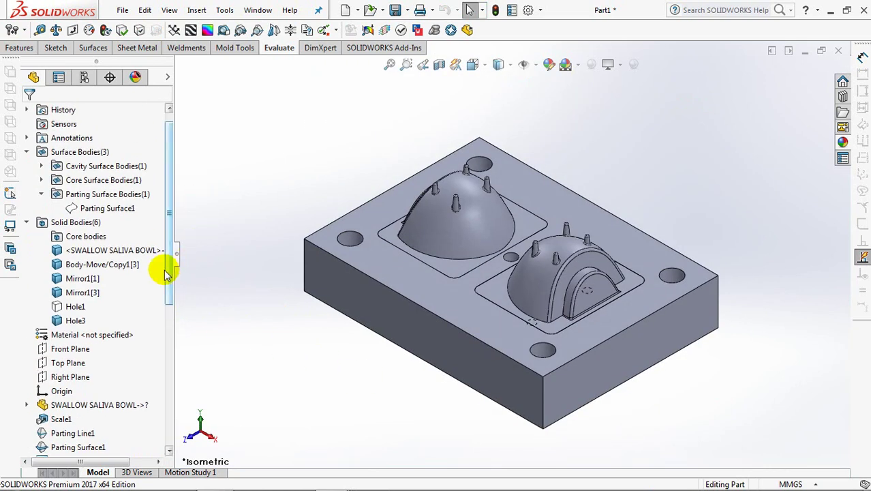
Step: Hide all solid bodies, show only Hole1, and view its cavity side
{"action": "left_click", "coordinate": [94, 223]}
{"action": "left_click", "coordinate": [221, 217]}
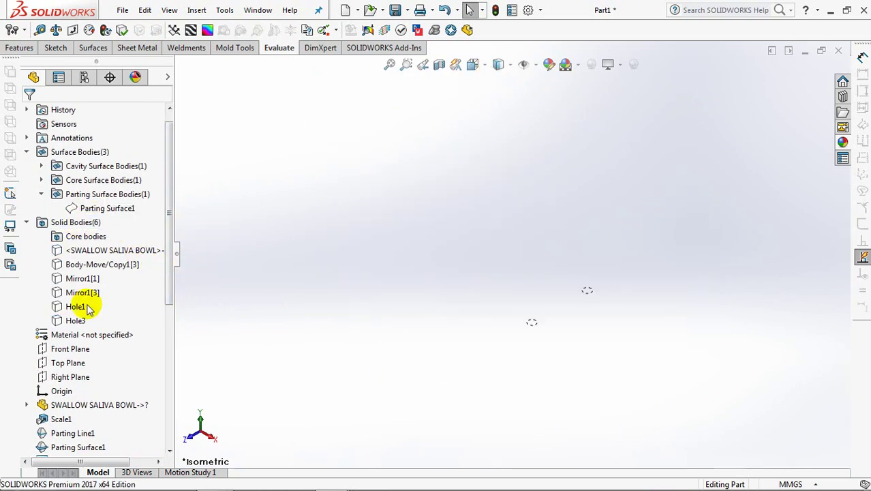
{"action": "left_click", "coordinate": [88, 308]}
{"action": "left_click", "coordinate": [85, 283]}
{"action": "left_click", "coordinate": [280, 334]}
{"action": "middle_click_drag", "start_coordinate": [330, 386], "coordinate": [409, 166]}
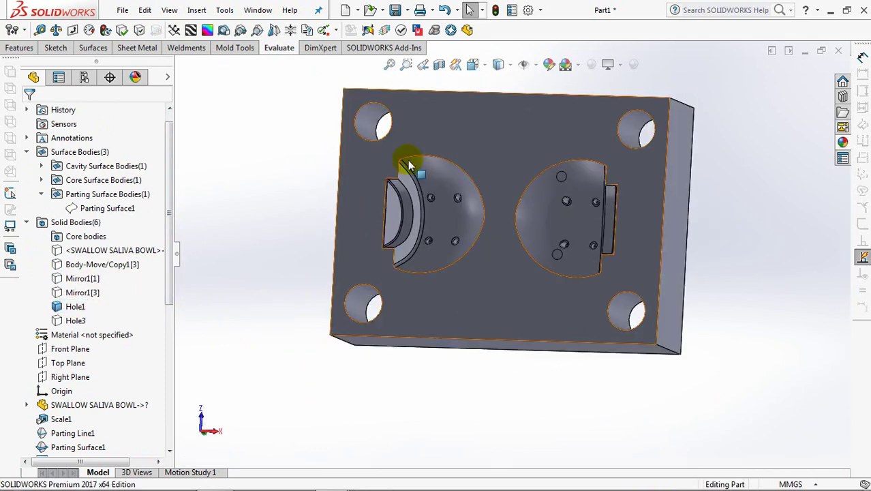
Step: Sketch on Parting Surface1 a runner line from the origin to the left cavity edge
{"action": "left_click", "coordinate": [508, 203]}
{"action": "left_click", "coordinate": [563, 159]}
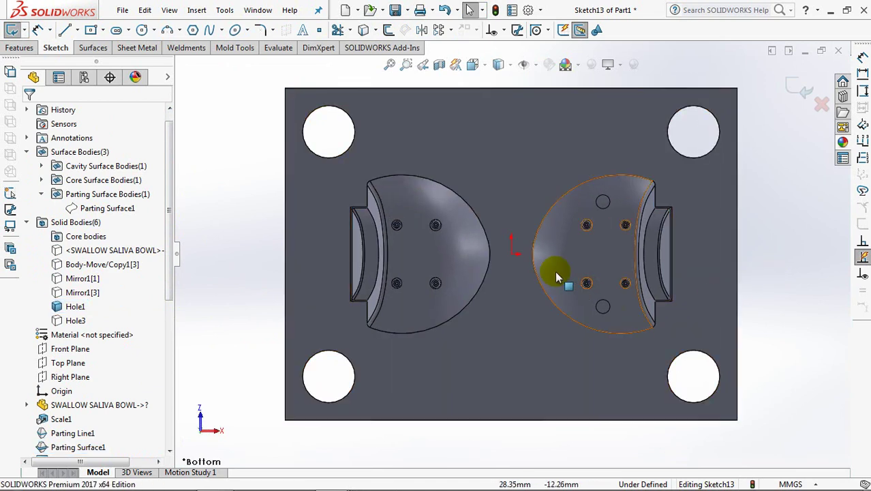
{"action": "scroll", "coordinate": [554, 258], "scroll_direction": "down", "scroll_amount": 5}
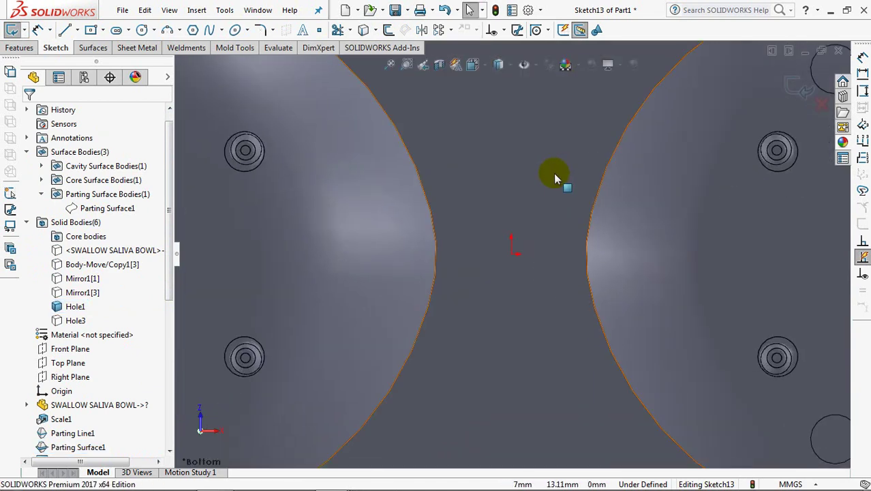
{"action": "left_click", "coordinate": [65, 29]}
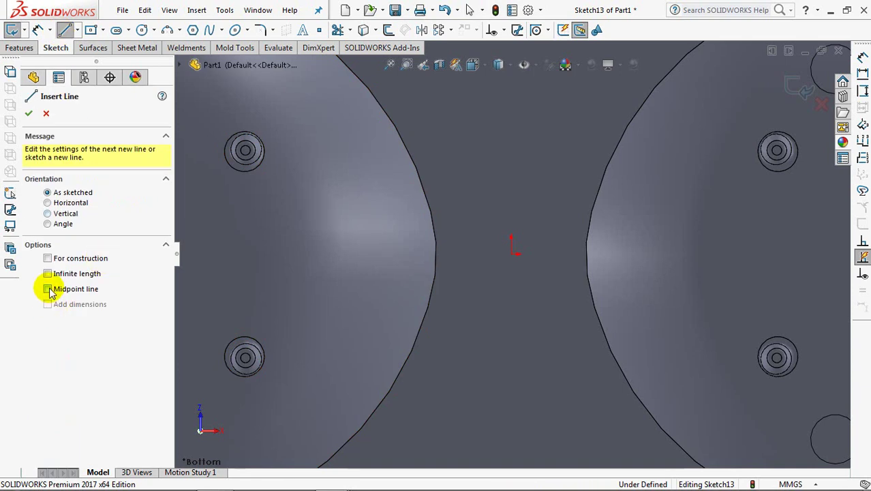
{"action": "left_click", "coordinate": [511, 254]}
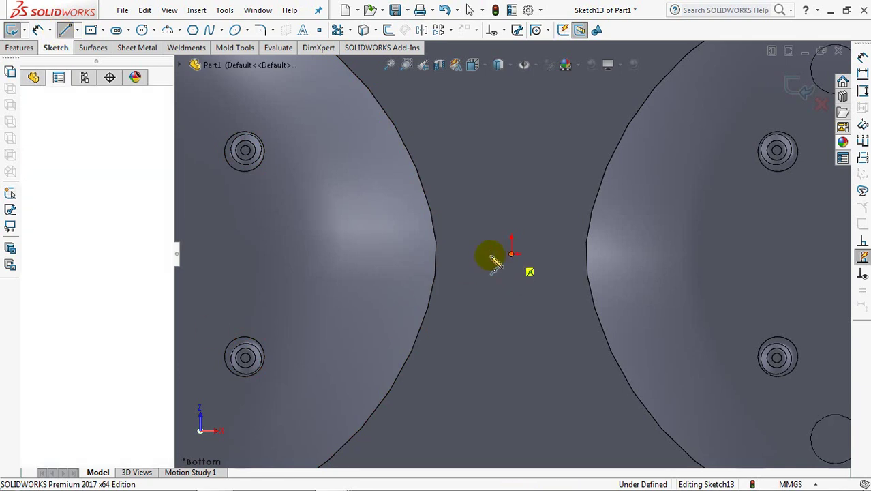
{"action": "left_click", "coordinate": [450, 253]}
{"action": "right_click", "coordinate": [459, 258]}
{"action": "left_click", "coordinate": [467, 260]}
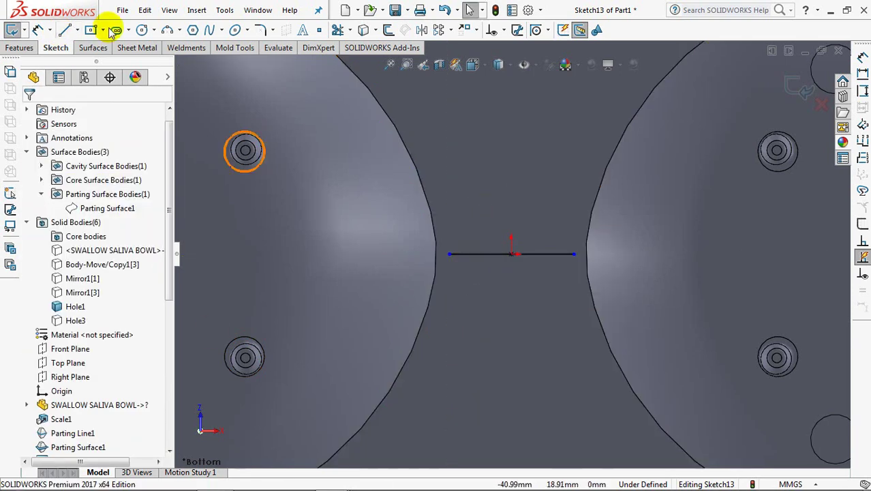
Step: Add a vertical centerline at the left cavity, tangent to its curved edge
{"action": "left_click", "coordinate": [76, 30]}
{"action": "left_click", "coordinate": [112, 63]}
{"action": "left_click", "coordinate": [440, 217]}
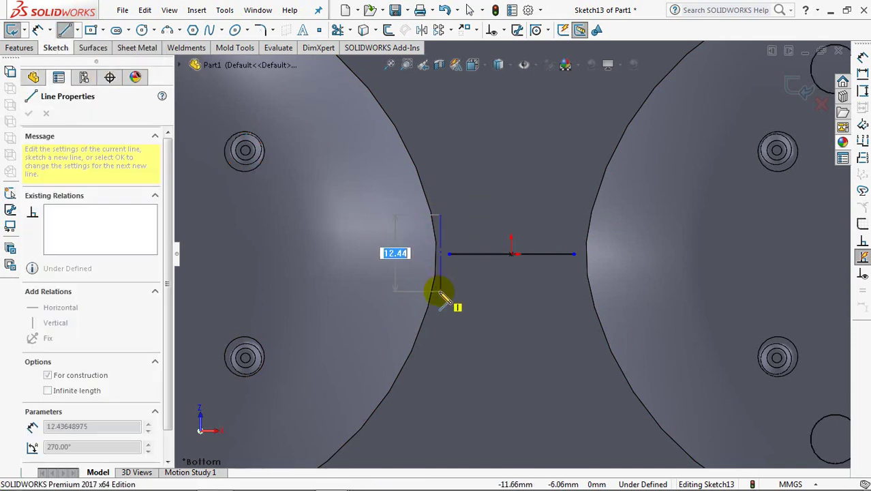
{"action": "left_click", "coordinate": [441, 291]}
{"action": "right_click", "coordinate": [445, 294]}
{"action": "left_click", "coordinate": [456, 302]}
{"action": "left_click", "coordinate": [437, 282]}
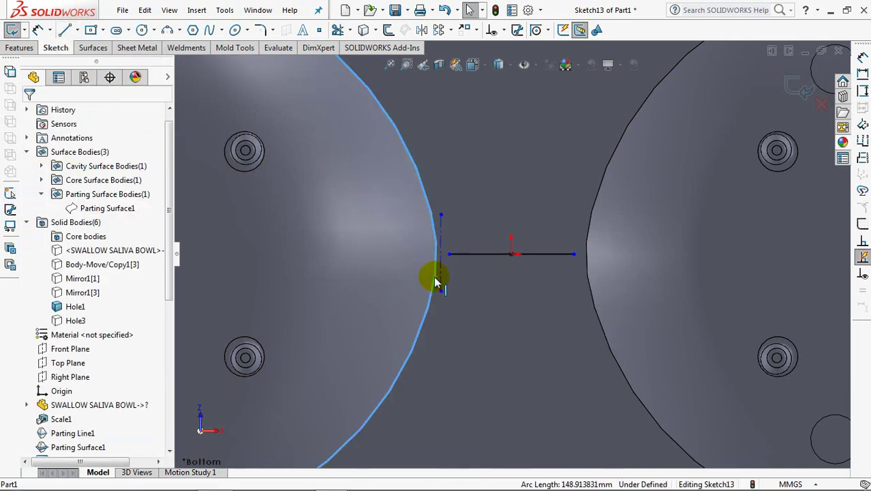
{"action": "left_click", "coordinate": [441, 281], "text": "ctrl"}
{"action": "left_click", "coordinate": [495, 221]}
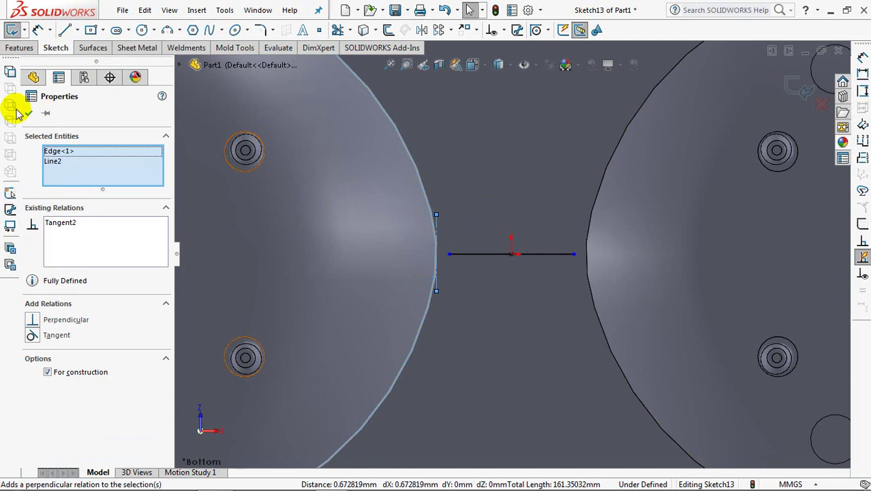
{"action": "key", "text": "Escape"}
Step: Dimension the runner line's left end 2.5 mm from the centerline and exit Sketch13
{"action": "left_click", "coordinate": [37, 30]}
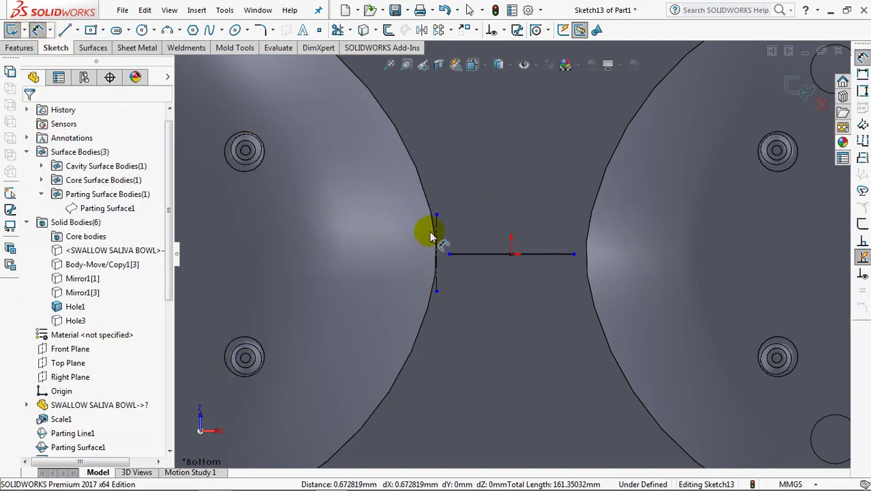
{"action": "left_click", "coordinate": [437, 232]}
{"action": "left_click", "coordinate": [449, 254]}
{"action": "left_click", "coordinate": [469, 195]}
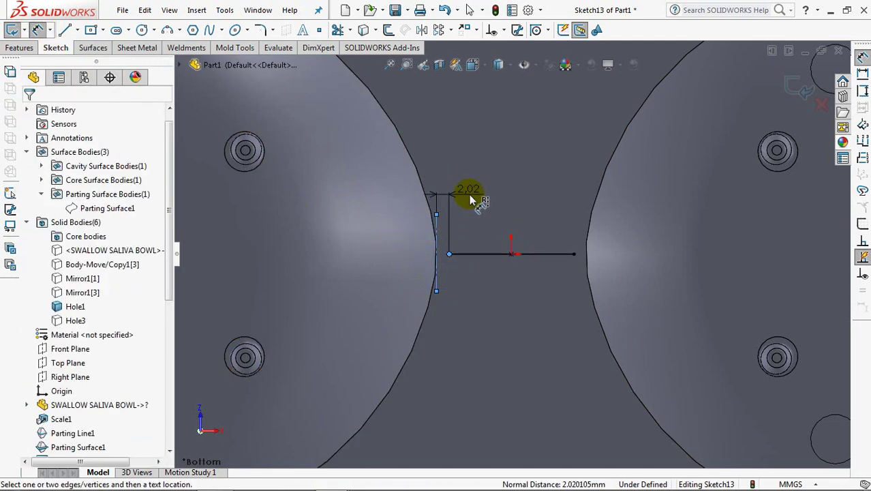
{"action": "type", "text": "2.5"}
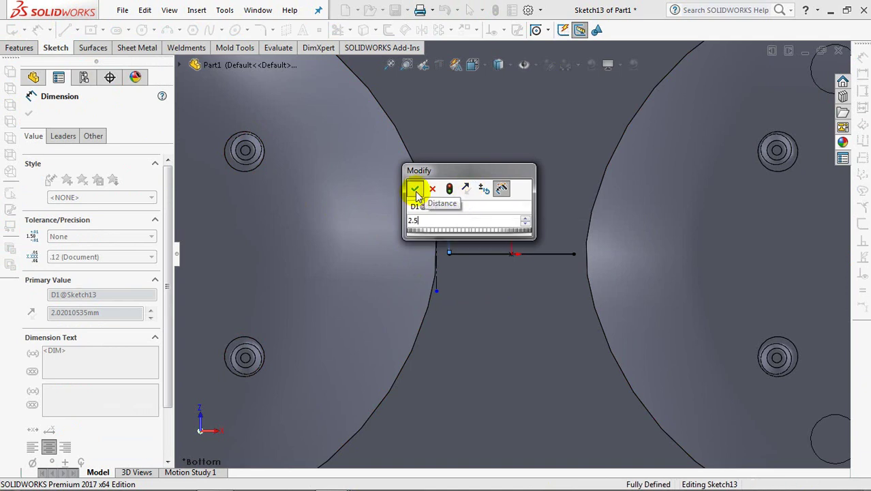
{"action": "left_click", "coordinate": [414, 189]}
{"action": "left_click", "coordinate": [29, 113]}
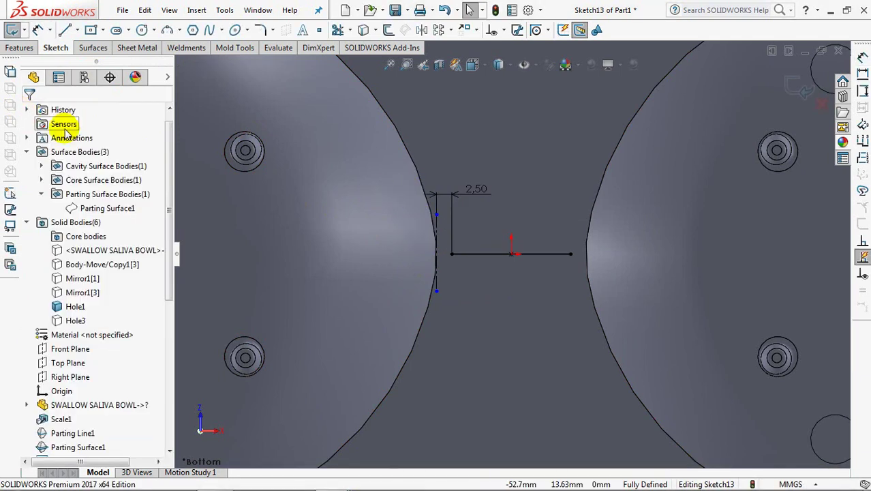
{"action": "left_click", "coordinate": [803, 83]}
Step: Swept-cut a 7 mm circular profile along Sketch13 to create Cut-Sweep1
{"action": "left_click", "coordinate": [18, 52]}
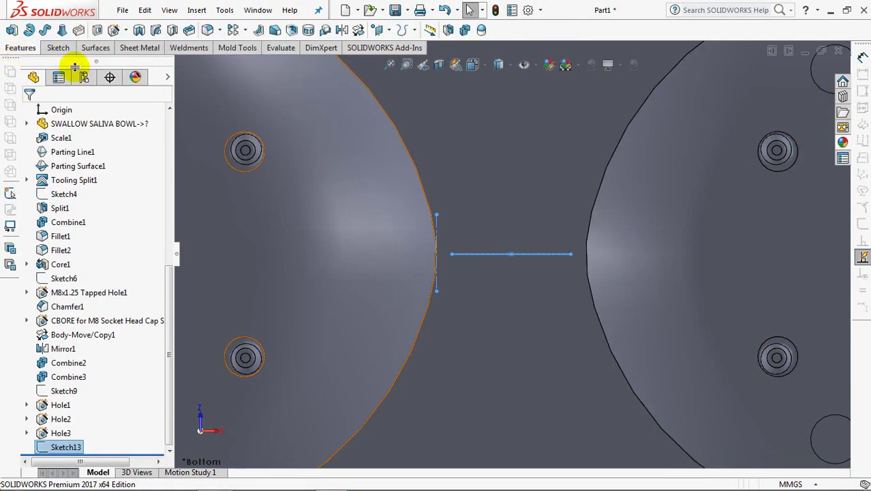
{"action": "left_click", "coordinate": [155, 30]}
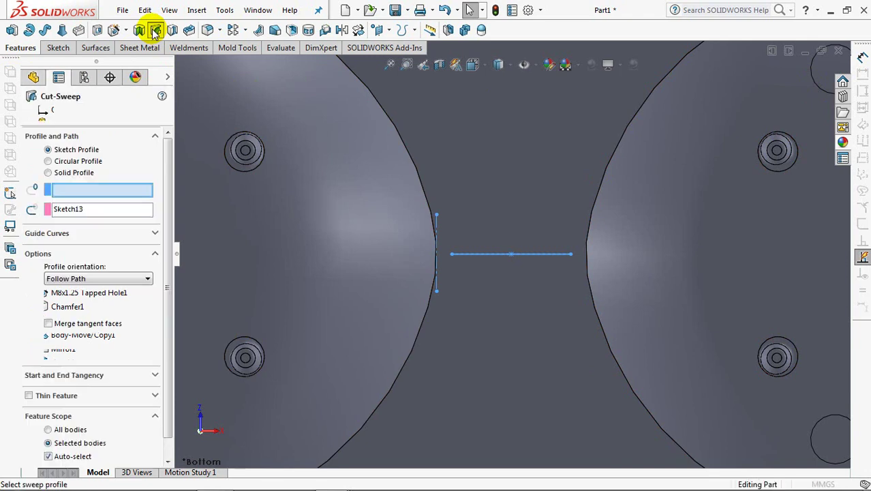
{"action": "left_click", "coordinate": [48, 162]}
{"action": "type", "text": "7"}
{"action": "key", "text": "Tab"}
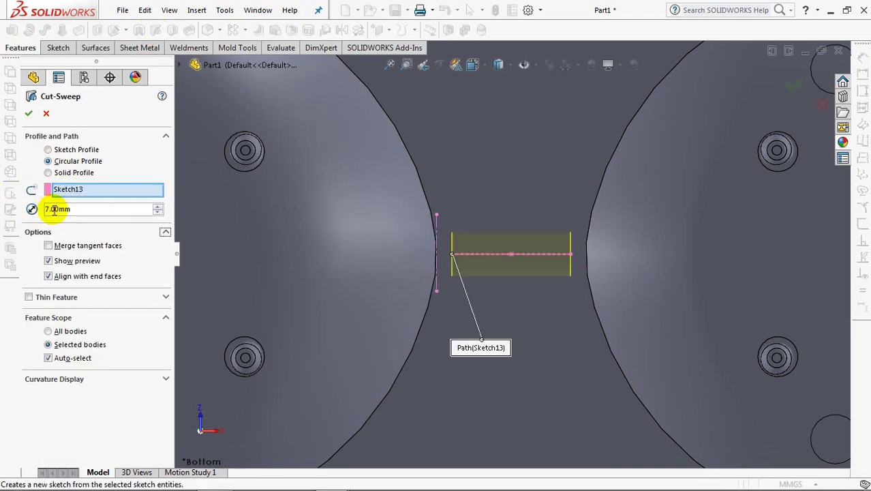
{"action": "middle_click_drag", "start_coordinate": [512, 295], "coordinate": [286, 254]}
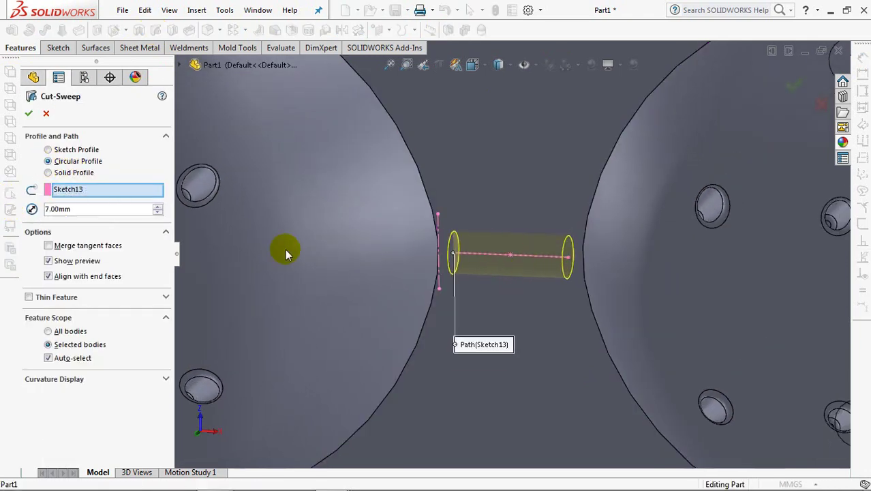
{"action": "left_click", "coordinate": [27, 113]}
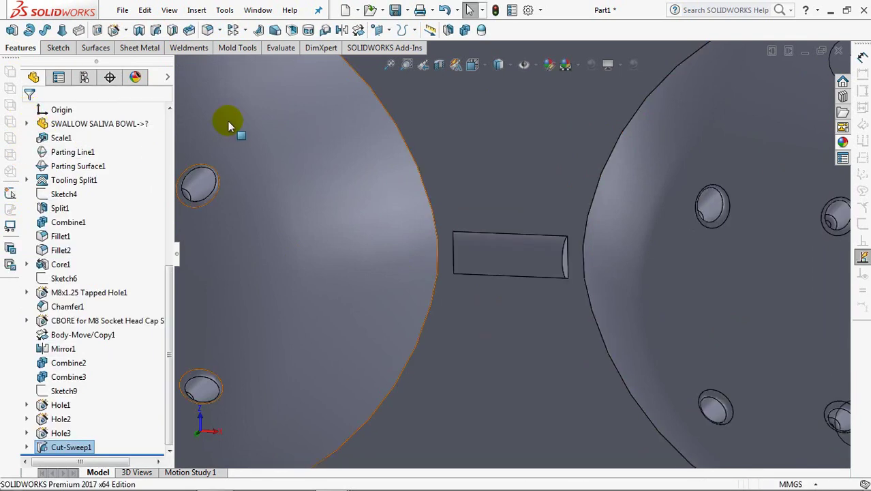
Step: Fillet the left and right end edges of the runner cut at 3.5 mm radius
{"action": "left_click", "coordinate": [208, 31]}
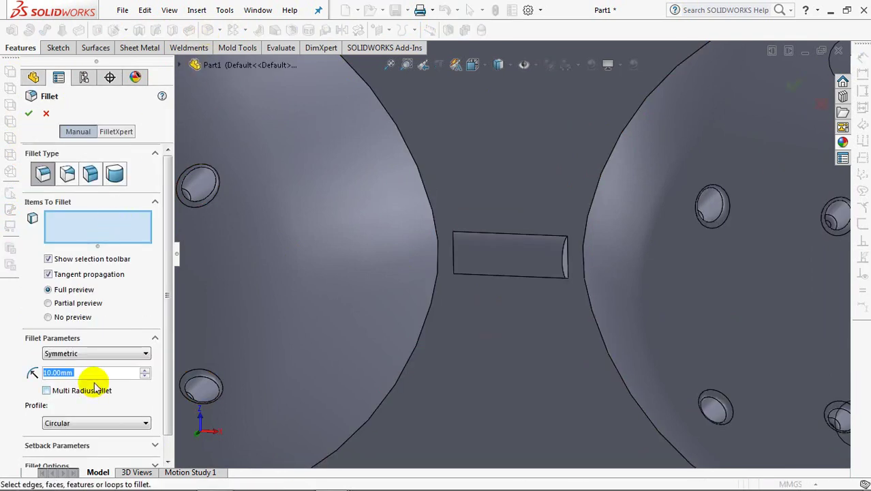
{"action": "type", "text": "3.5"}
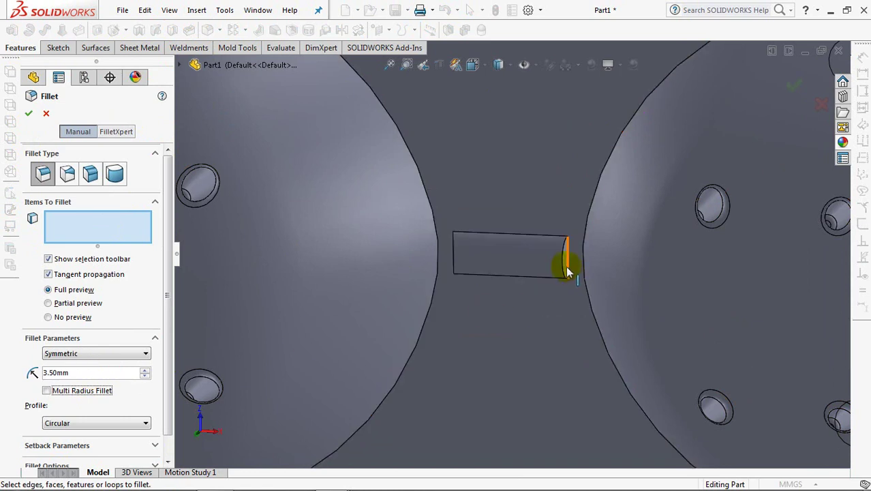
{"action": "left_click", "coordinate": [564, 272]}
{"action": "middle_click_drag", "start_coordinate": [555, 259], "coordinate": [451, 253]}
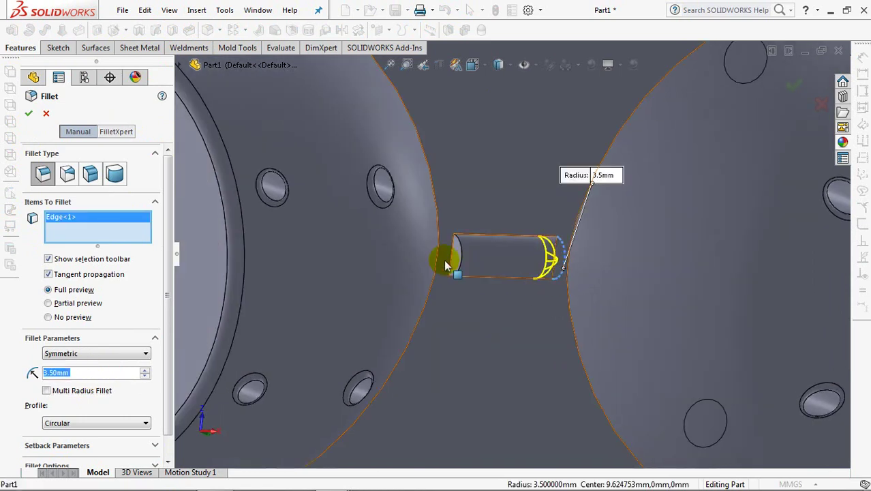
{"action": "left_click", "coordinate": [462, 272]}
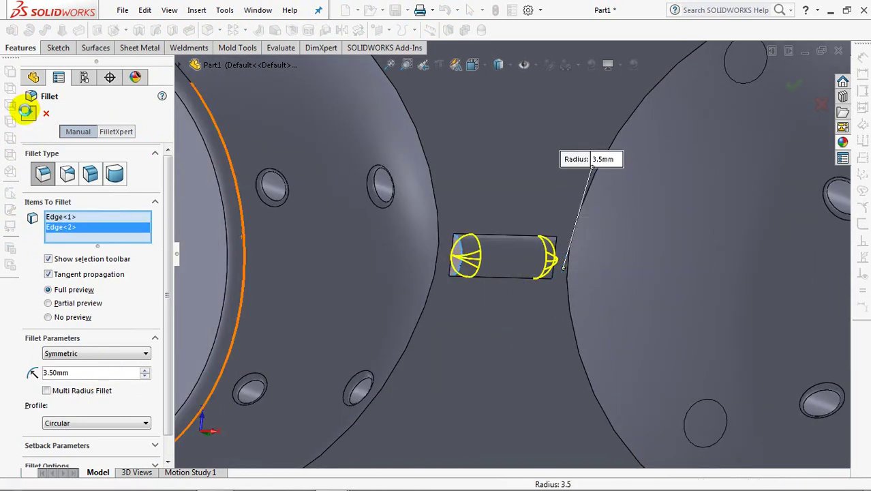
{"action": "left_click", "coordinate": [27, 114]}
Step: Sketch a midpoint line on Parting Surface1 from the runner centre into both cavities
{"action": "left_click", "coordinate": [515, 183]}
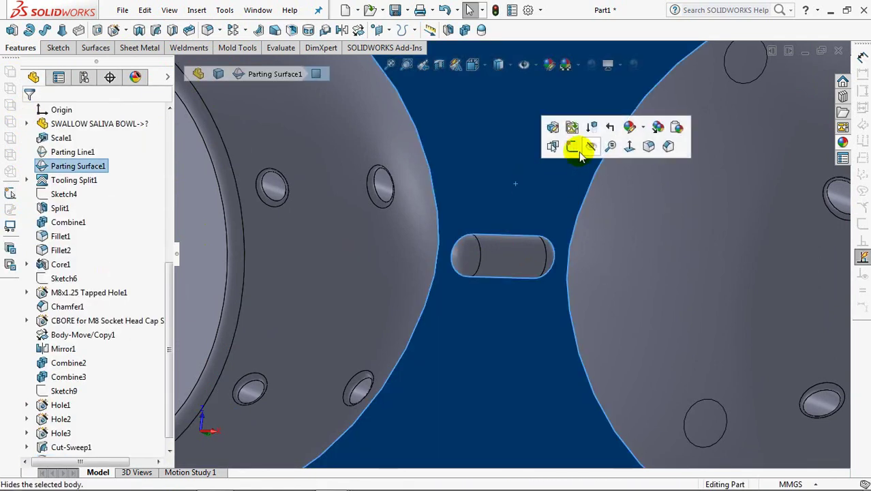
{"action": "left_click", "coordinate": [576, 146]}
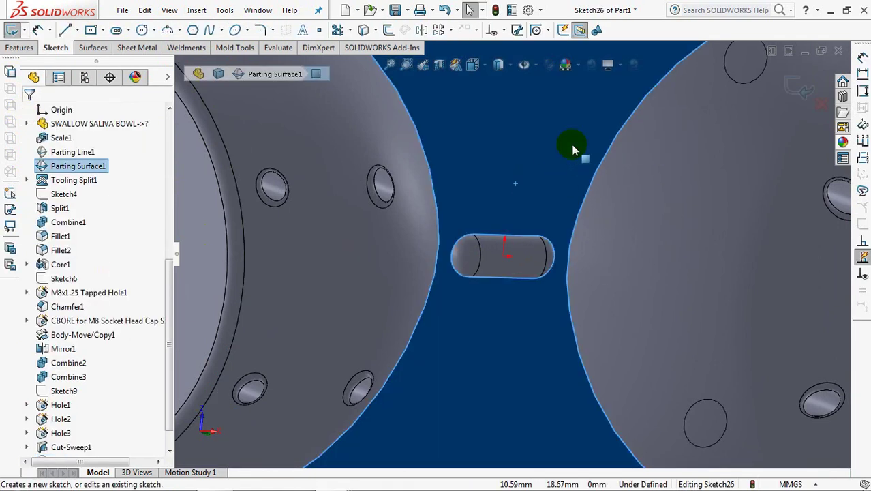
{"action": "left_click", "coordinate": [65, 29]}
{"action": "left_click", "coordinate": [47, 289]}
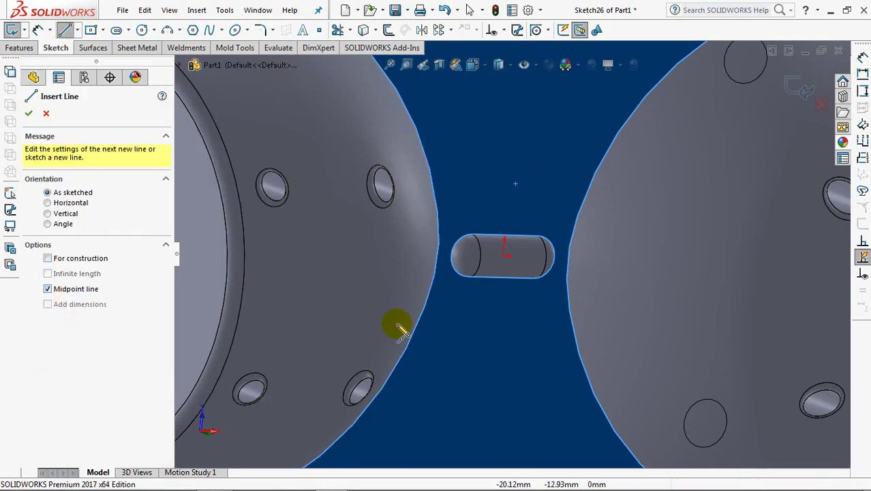
{"action": "left_click", "coordinate": [504, 255]}
{"action": "left_click", "coordinate": [578, 257]}
{"action": "key", "text": "Escape"}
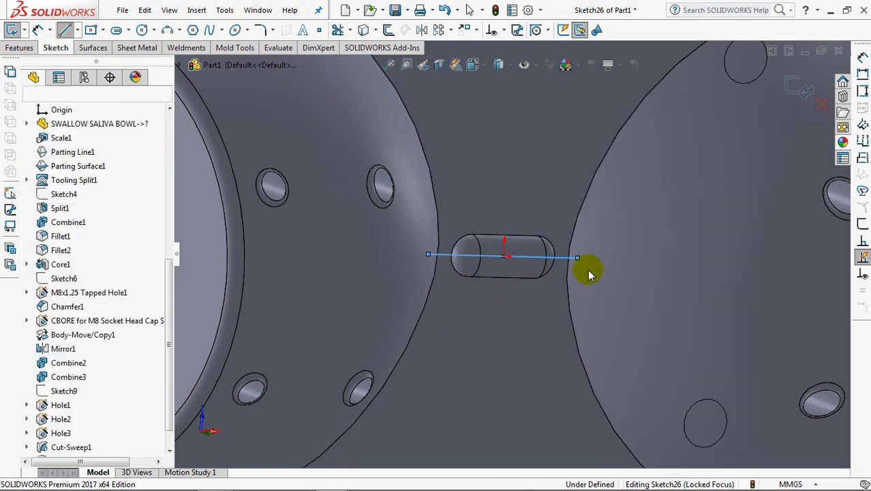
{"action": "left_click", "coordinate": [799, 86]}
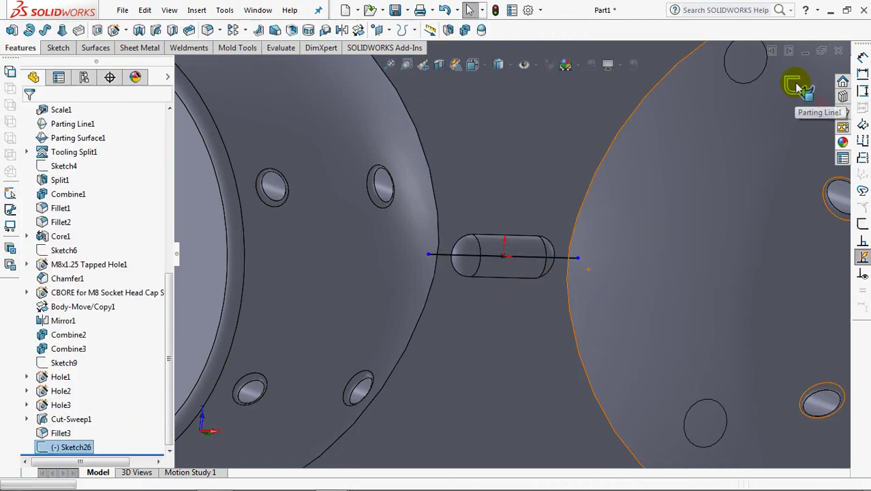
Step: Swept-cut a 2 mm circular profile along Sketch26 to form the gate
{"action": "left_click", "coordinate": [155, 29]}
{"action": "left_click", "coordinate": [47, 161]}
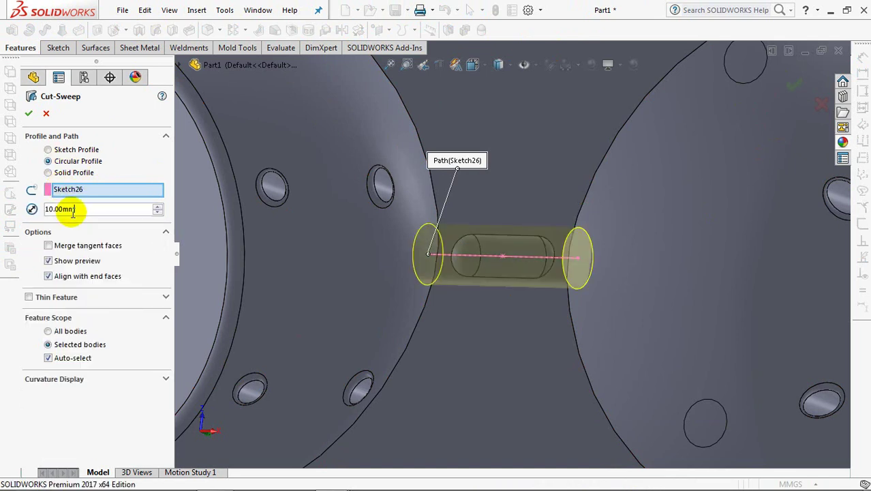
{"action": "type", "text": "2"}
{"action": "key", "text": "Return"}
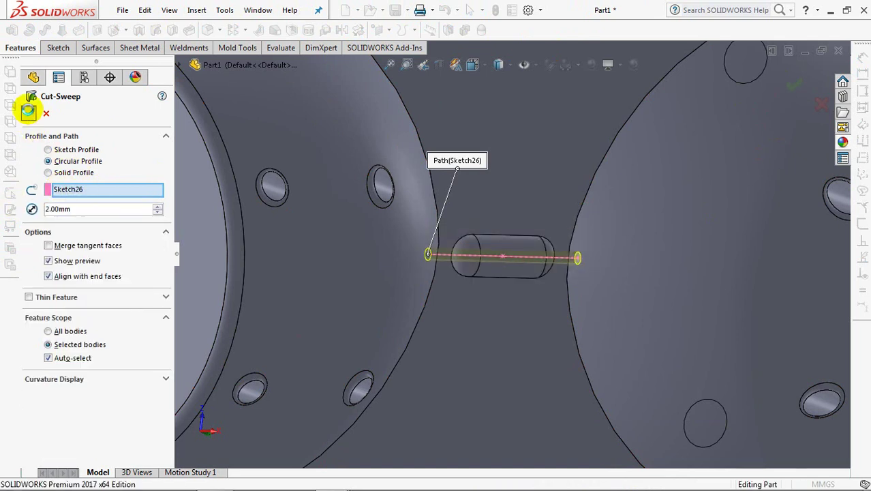
{"action": "left_click", "coordinate": [28, 111]}
{"action": "scroll", "coordinate": [363, 247], "scroll_direction": "up", "scroll_amount": 2}
Step: Show the hidden SWALLOW SALIVA BOWL and Mirror1[1] bodies
{"action": "scroll", "coordinate": [524, 231], "scroll_direction": "up", "scroll_amount": 3}
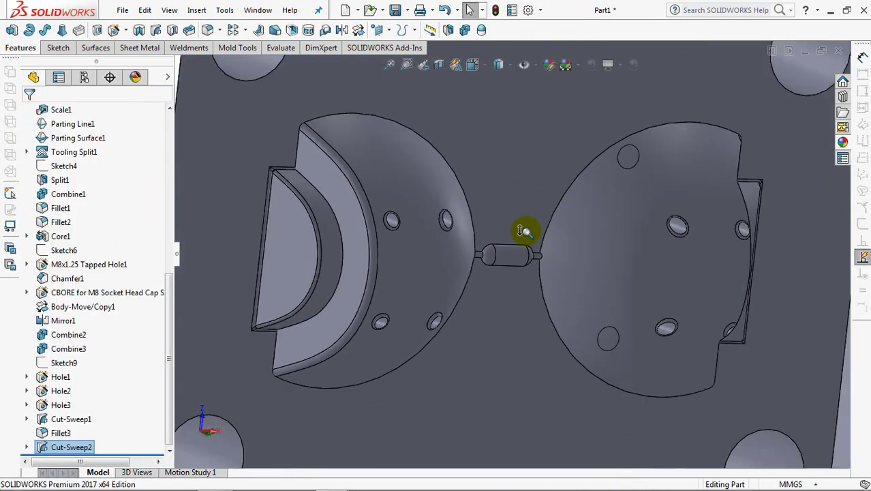
{"action": "scroll", "coordinate": [523, 230], "scroll_direction": "up", "scroll_amount": 3}
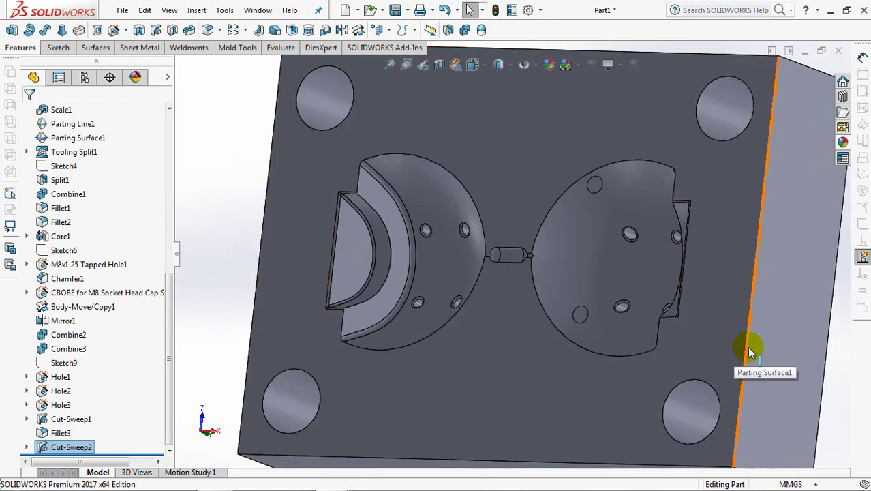
{"action": "left_click_drag", "start_coordinate": [170, 347], "coordinate": [211, 234]}
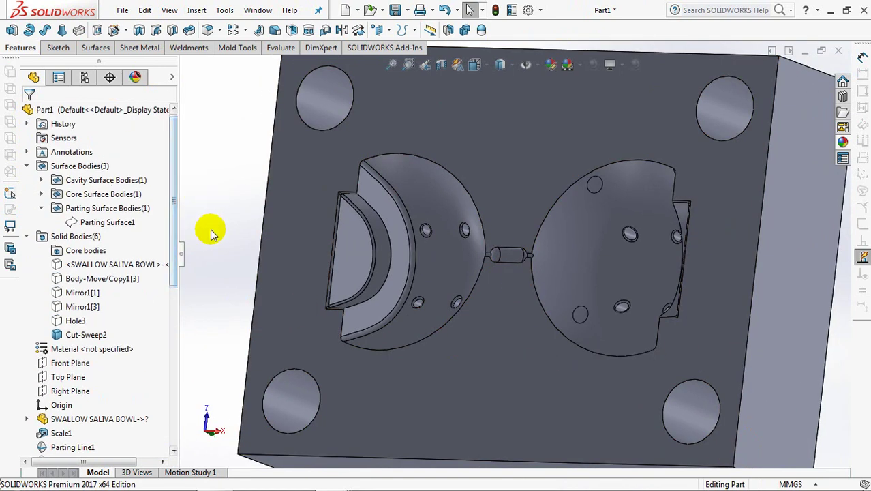
{"action": "left_click", "coordinate": [109, 264]}
{"action": "left_click", "coordinate": [117, 243]}
{"action": "left_click", "coordinate": [199, 290]}
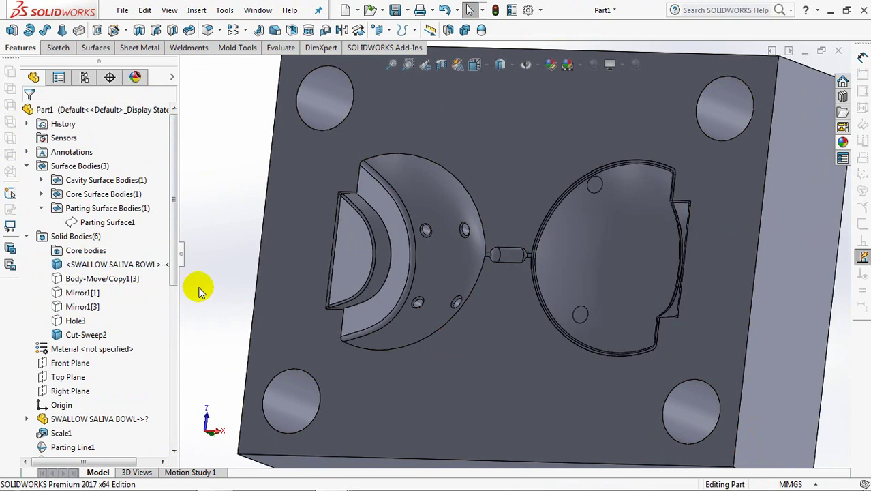
{"action": "left_click", "coordinate": [97, 294]}
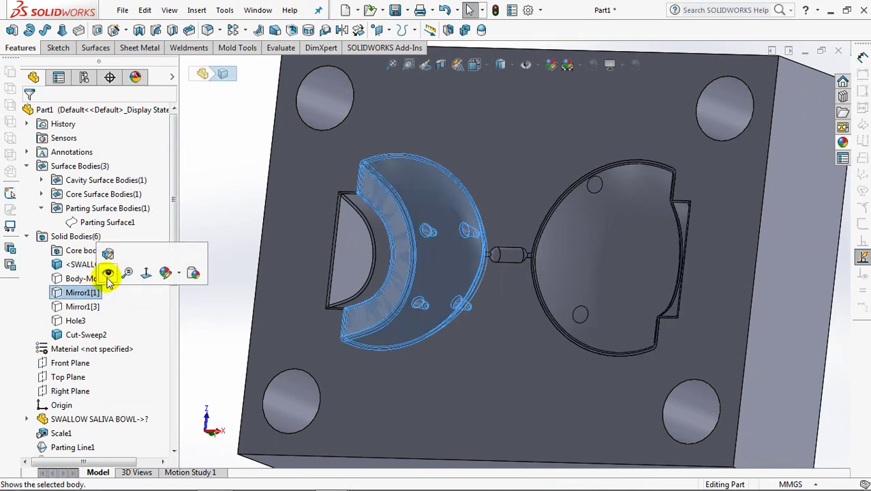
{"action": "left_click", "coordinate": [109, 272]}
{"action": "left_click", "coordinate": [218, 229]}
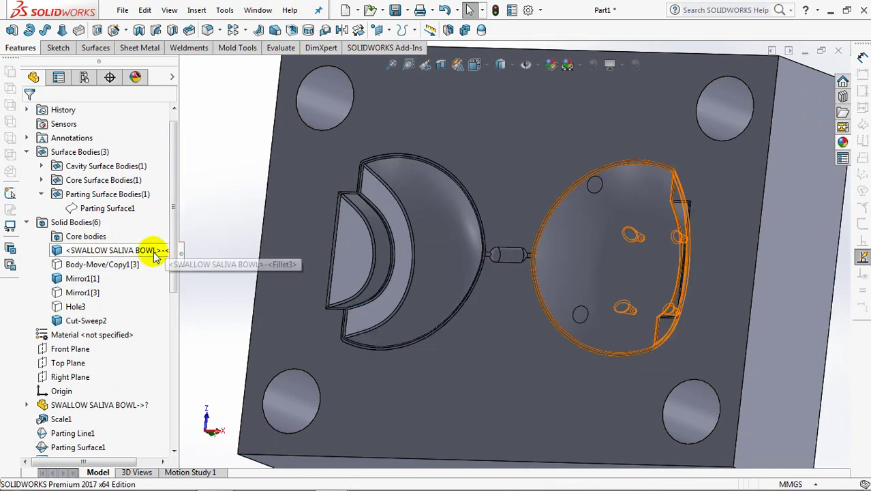
Step: Show the Body-Move/Copy1[3], Mirror1[3] and Hole3 bodies, then clear the selection
{"action": "left_click", "coordinate": [117, 265]}
{"action": "left_click", "coordinate": [125, 246]}
{"action": "left_click", "coordinate": [82, 292]}
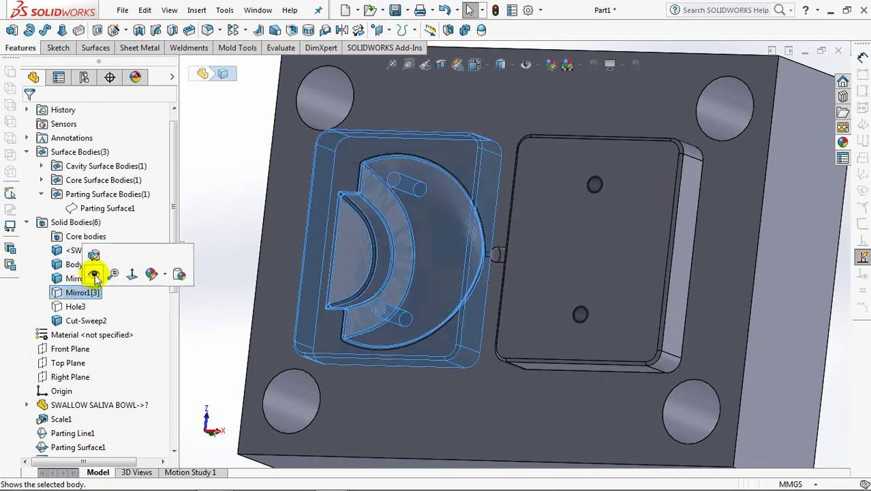
{"action": "left_click", "coordinate": [90, 275]}
{"action": "left_click", "coordinate": [76, 306]}
{"action": "left_click", "coordinate": [88, 287]}
{"action": "left_click", "coordinate": [196, 197]}
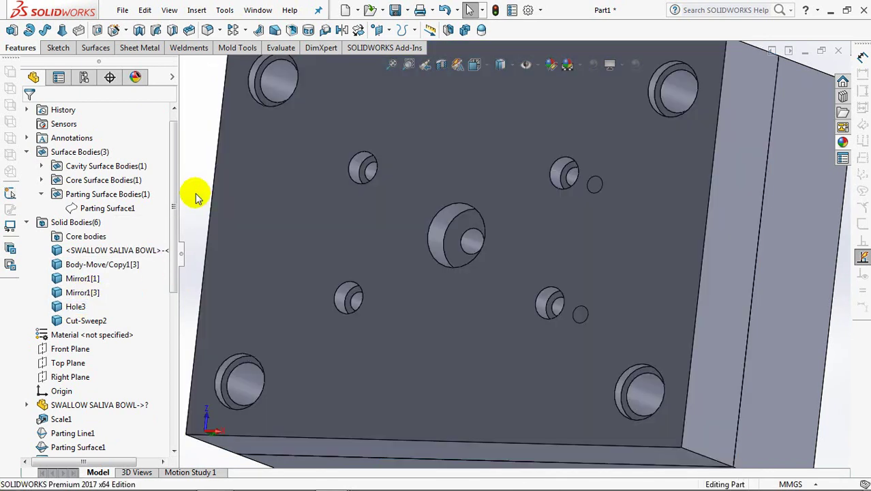
Step: Switch the mold to Wireframe display style in isometric, then change to the Front view
{"action": "key", "text": "ctrl+7"}
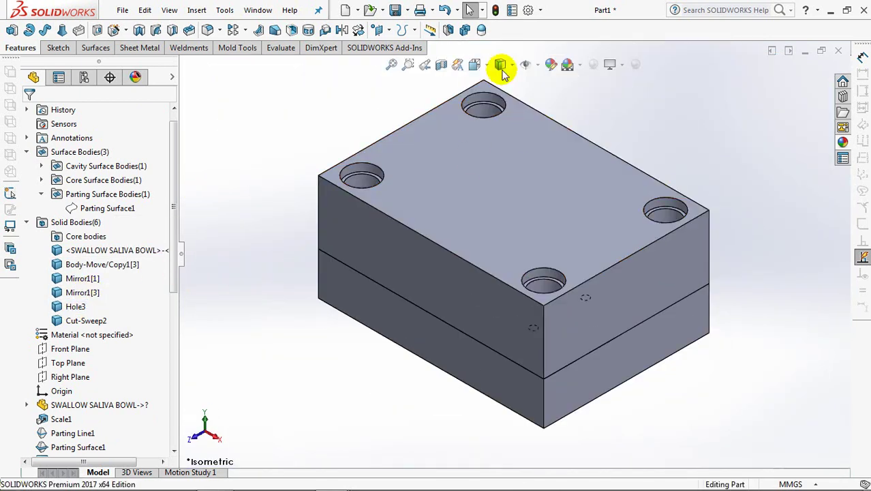
{"action": "left_click", "coordinate": [502, 64]}
{"action": "left_click", "coordinate": [504, 156]}
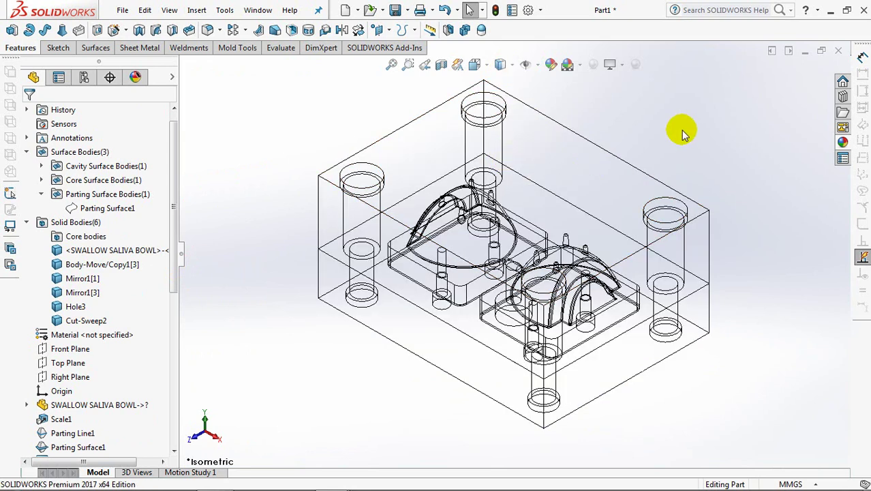
{"action": "key", "text": "ctrl+1"}
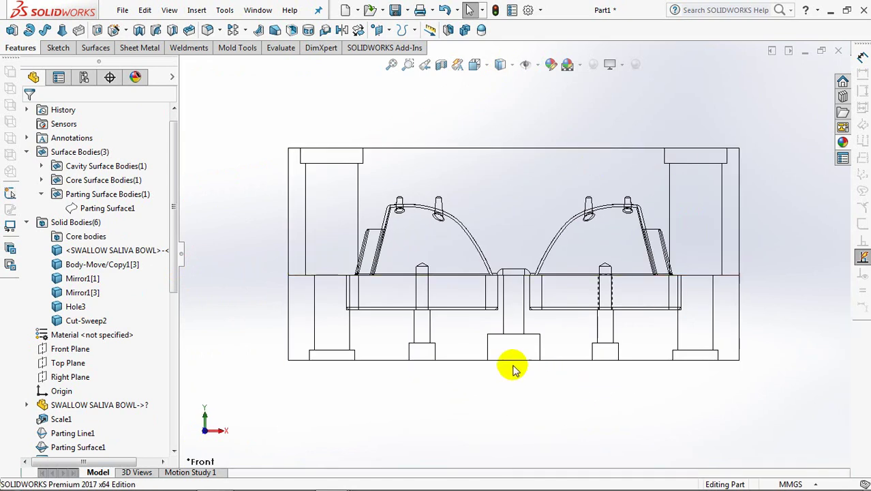